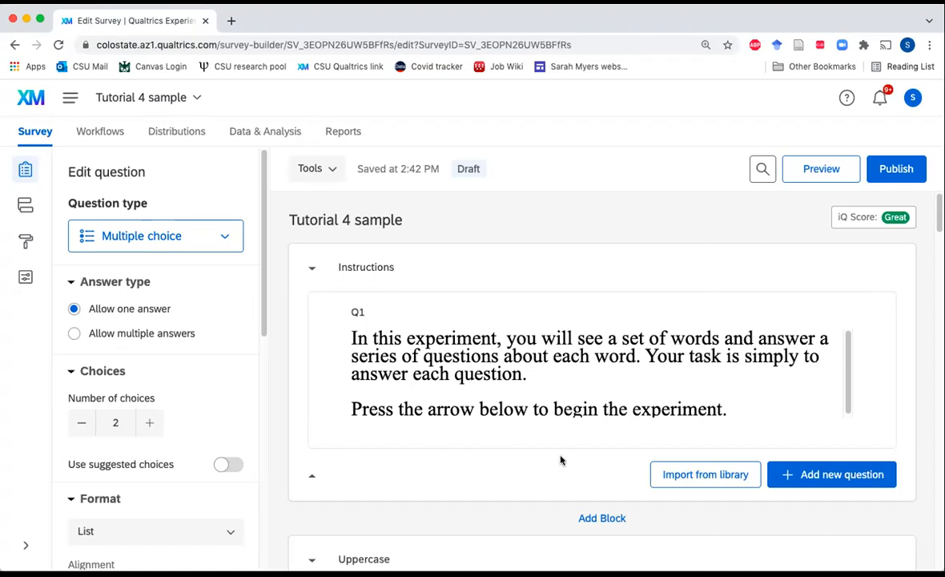
Examine the questions in the survey's blocks from Instructions through Recognition Test, and open the survey flow.
scroll(560, 459, down, 1)
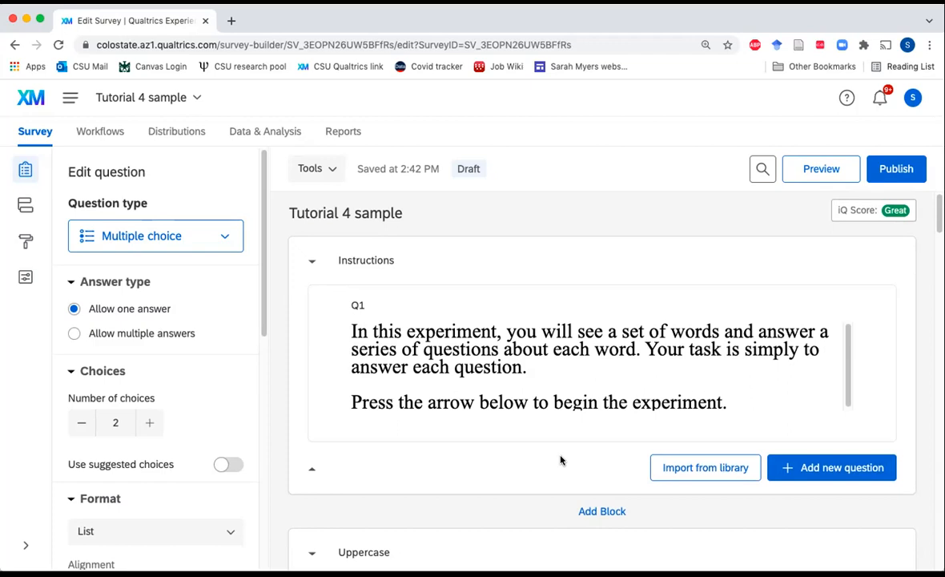
scroll(561, 460, down, 5)
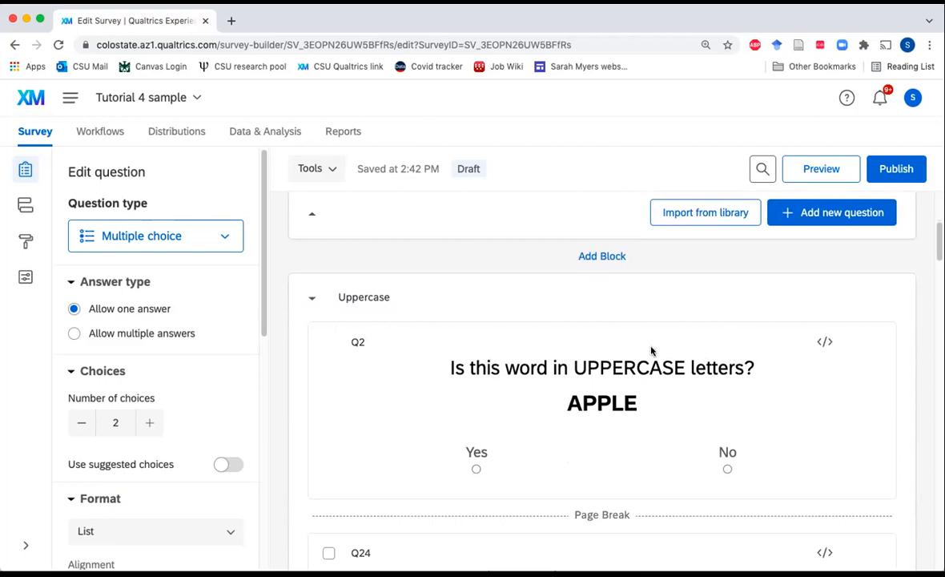
scroll(636, 424, down, 5)
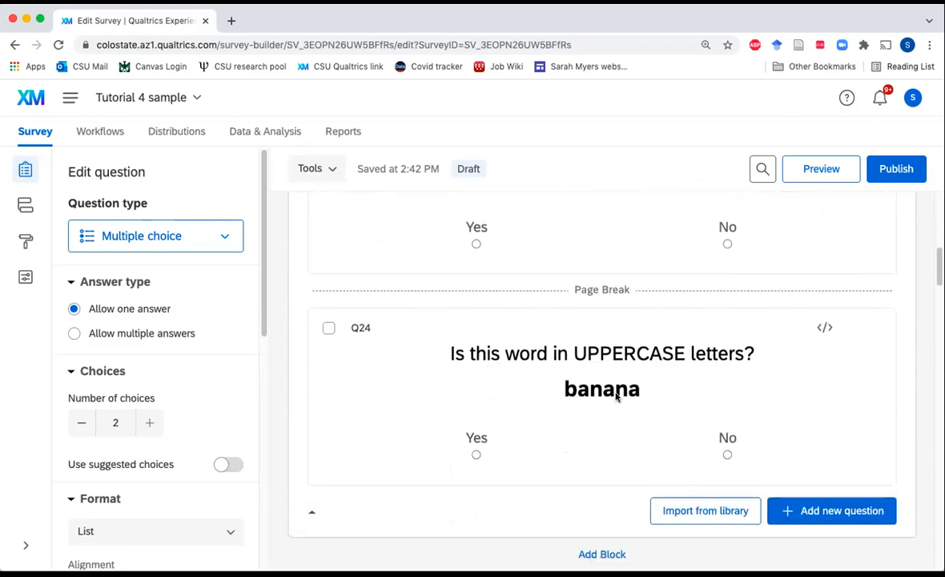
scroll(621, 385, down, 5)
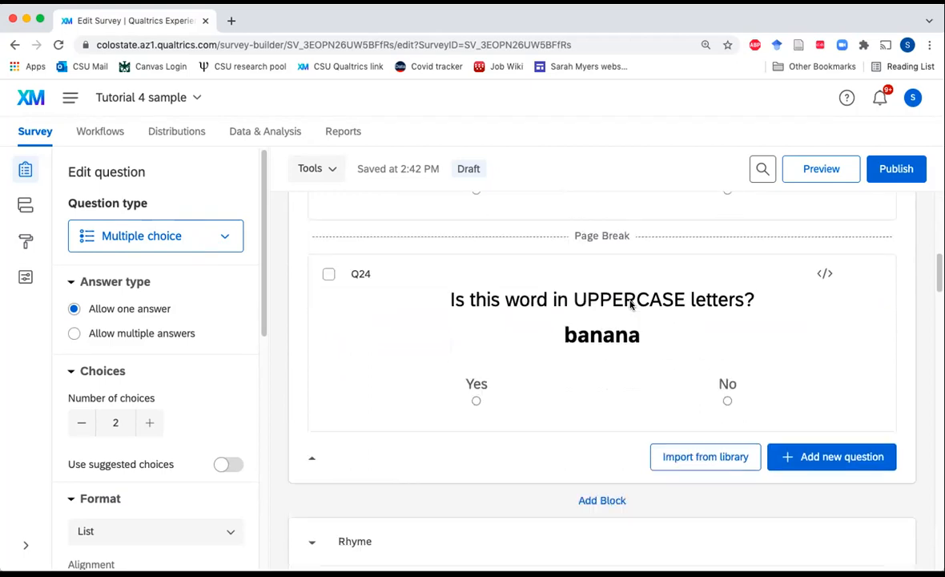
scroll(630, 305, down, 1)
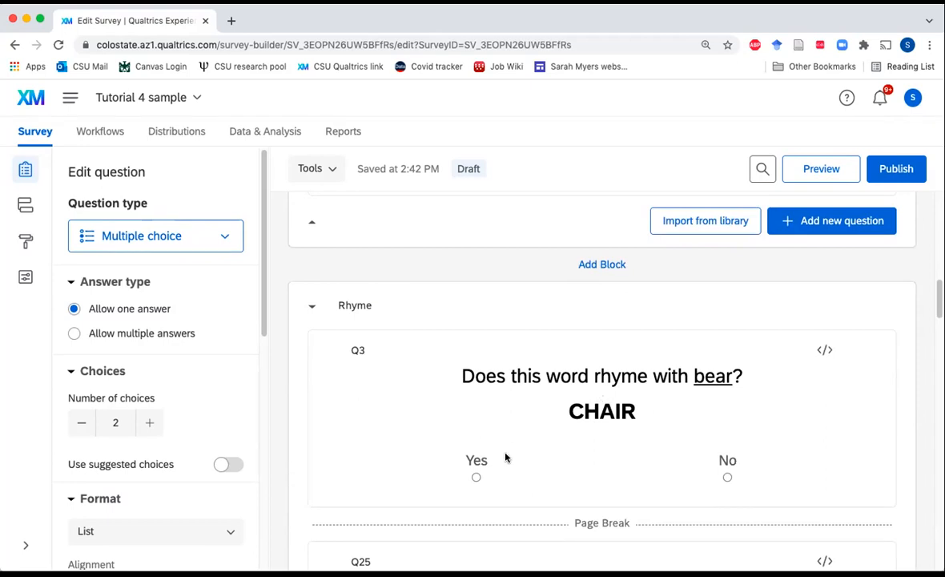
scroll(479, 489, down, 10)
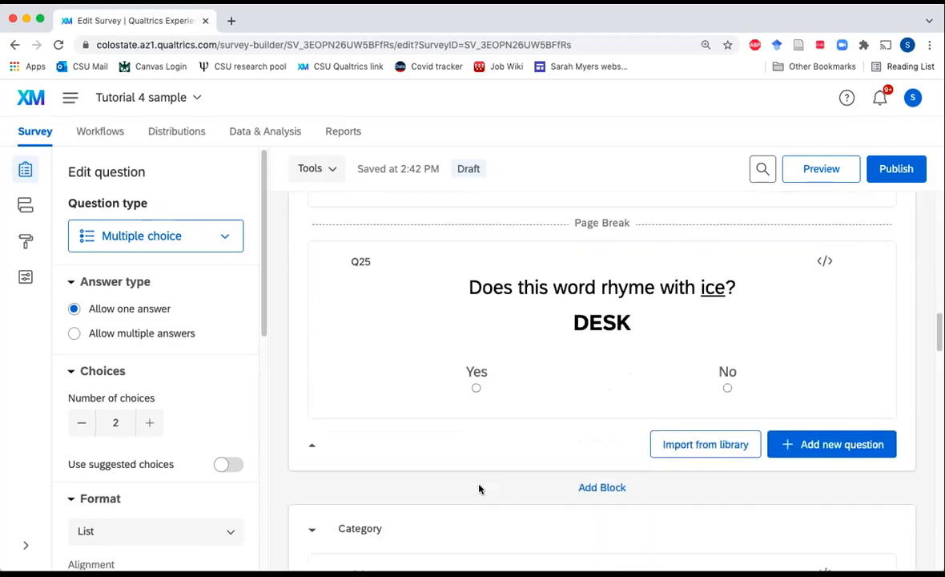
scroll(479, 488, down, 4)
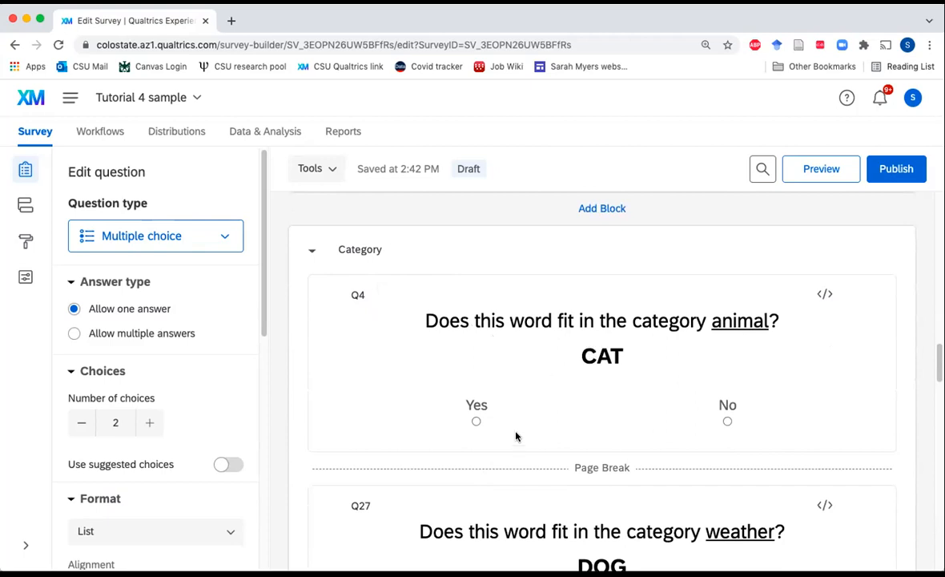
scroll(516, 437, down, 5)
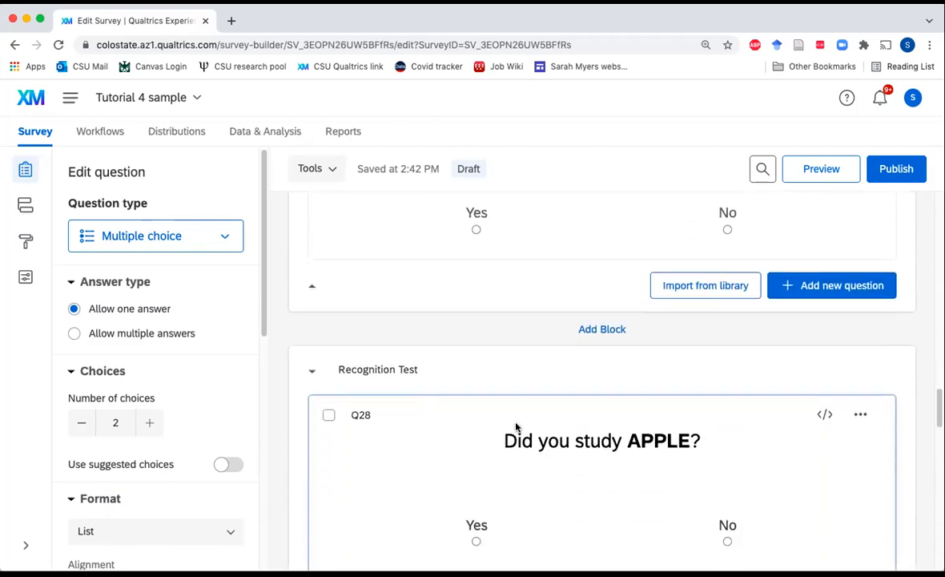
scroll(516, 427, down, 2)
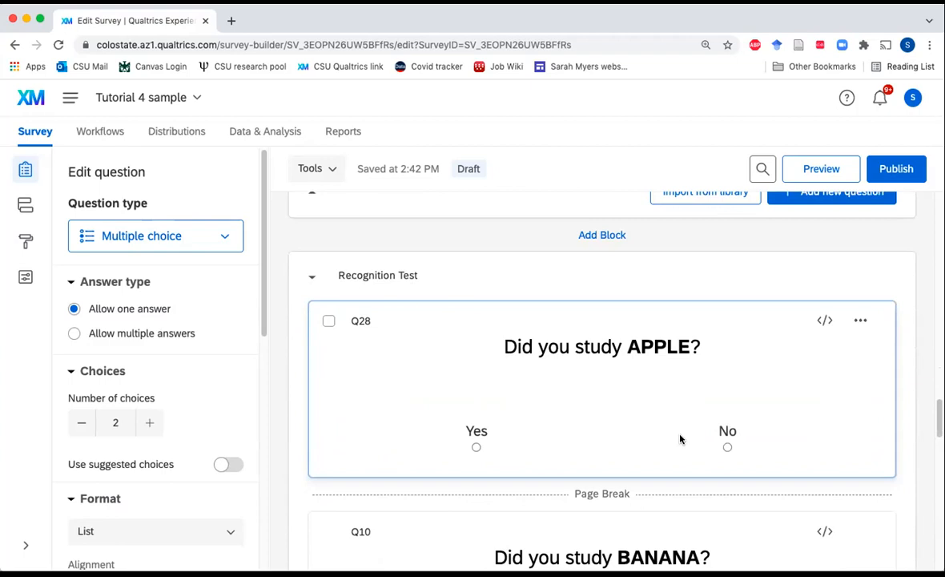
scroll(680, 439, down, 1)
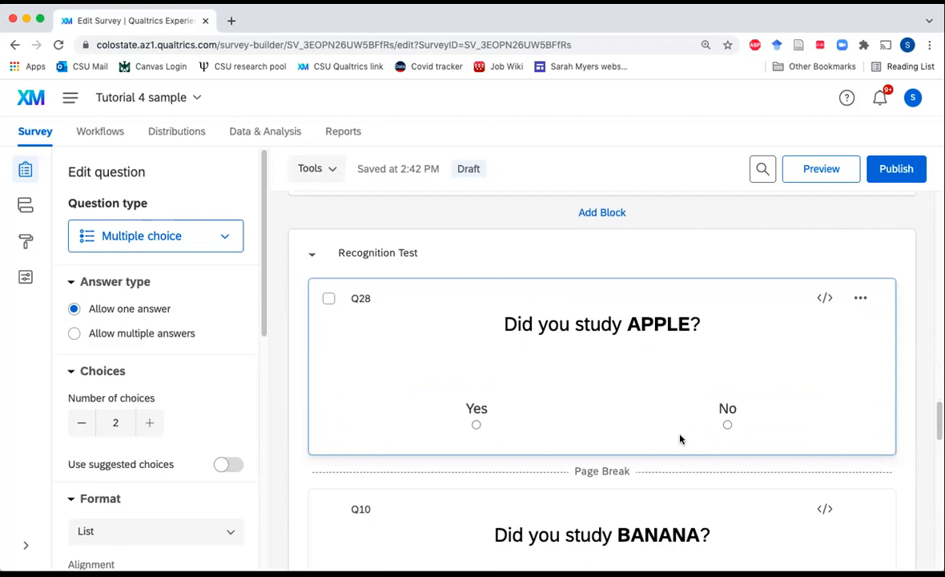
scroll(709, 460, down, 8)
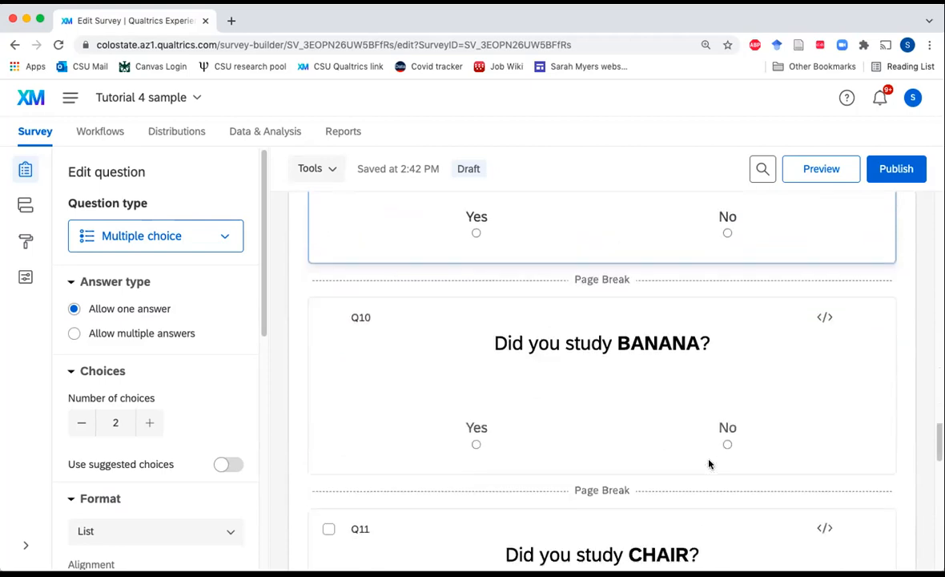
scroll(740, 338, down, 15)
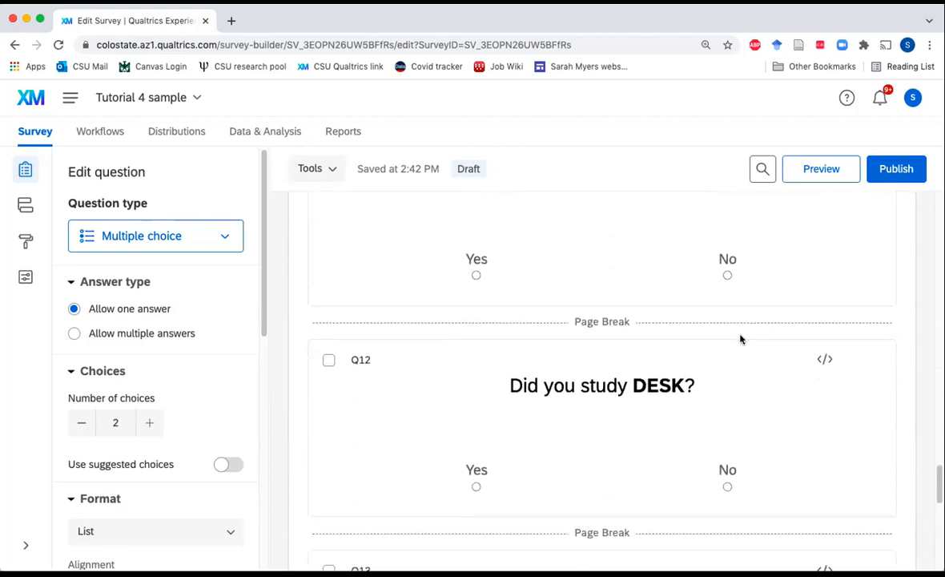
scroll(740, 338, down, 4)
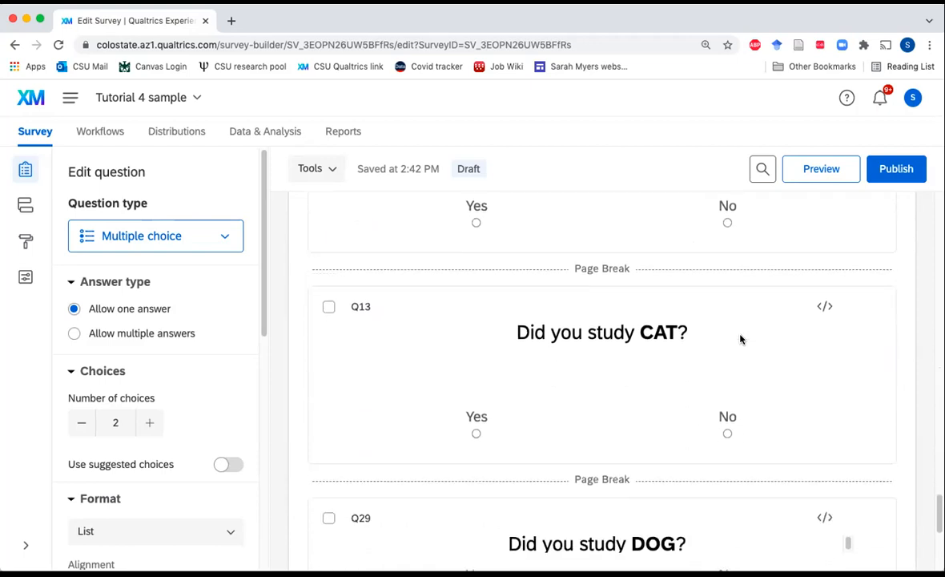
scroll(740, 338, down, 7)
scroll(740, 338, down, 1)
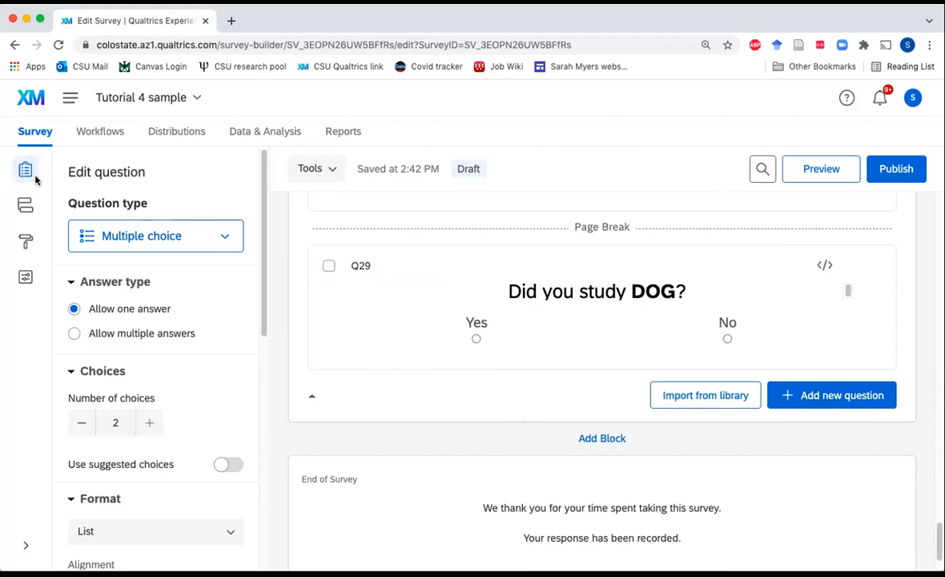
scroll(760, 486, up, 10)
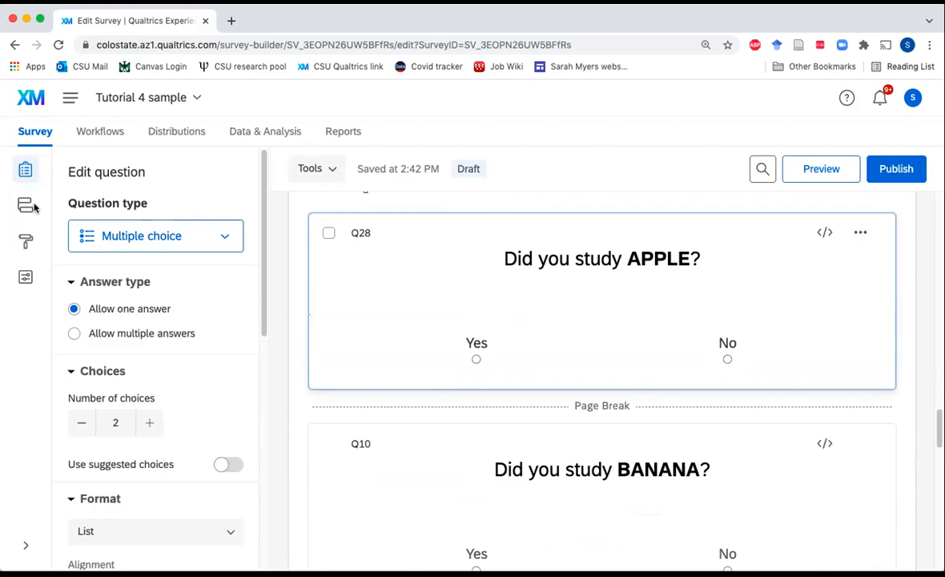
click(25, 206)
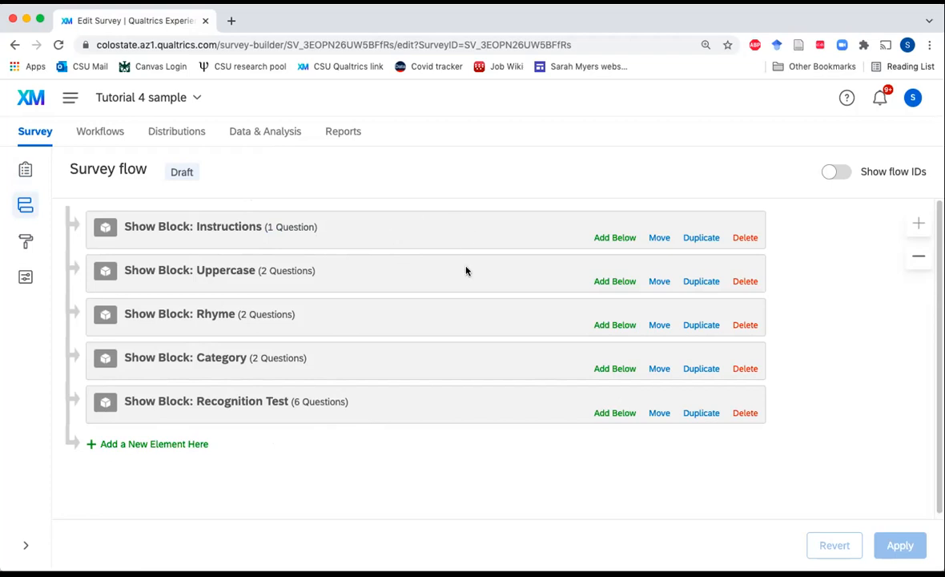
Move the Uppercase block below Category in the survey flow, and return it to its place directly below Instructions.
click(662, 280)
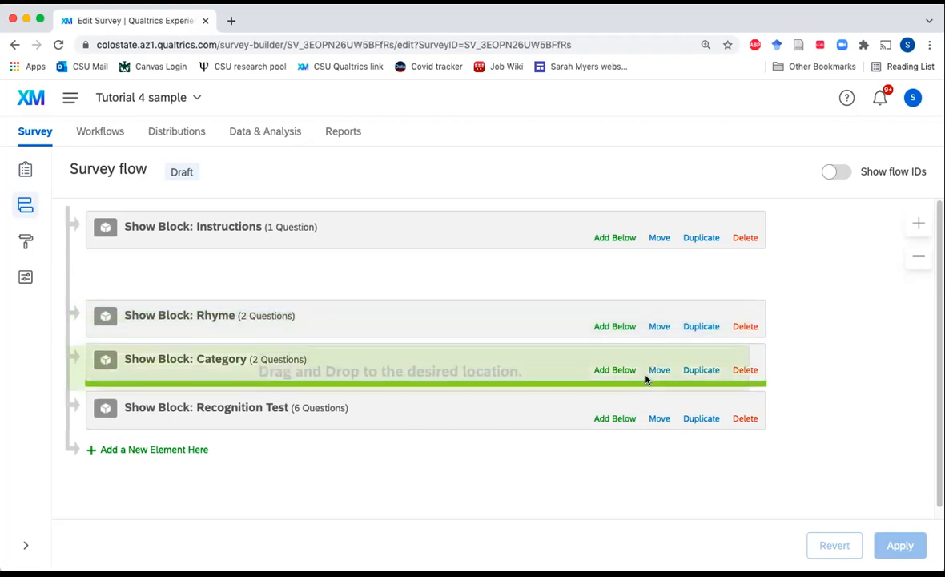
click(646, 376)
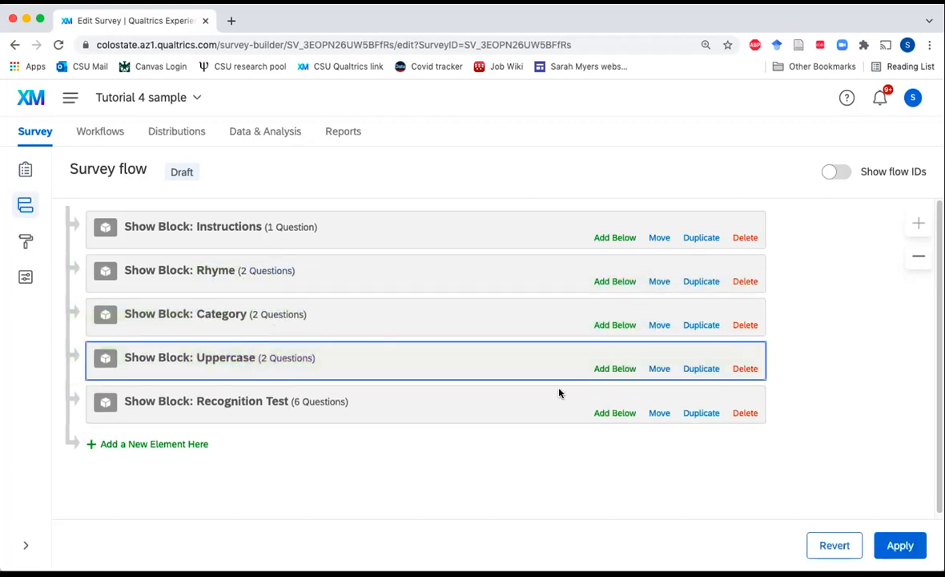
click(659, 369)
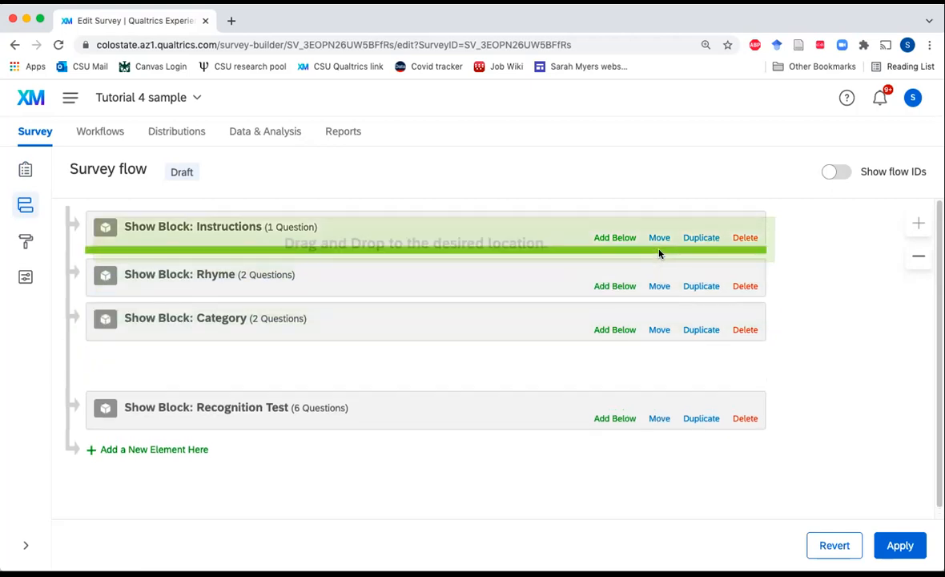
click(659, 253)
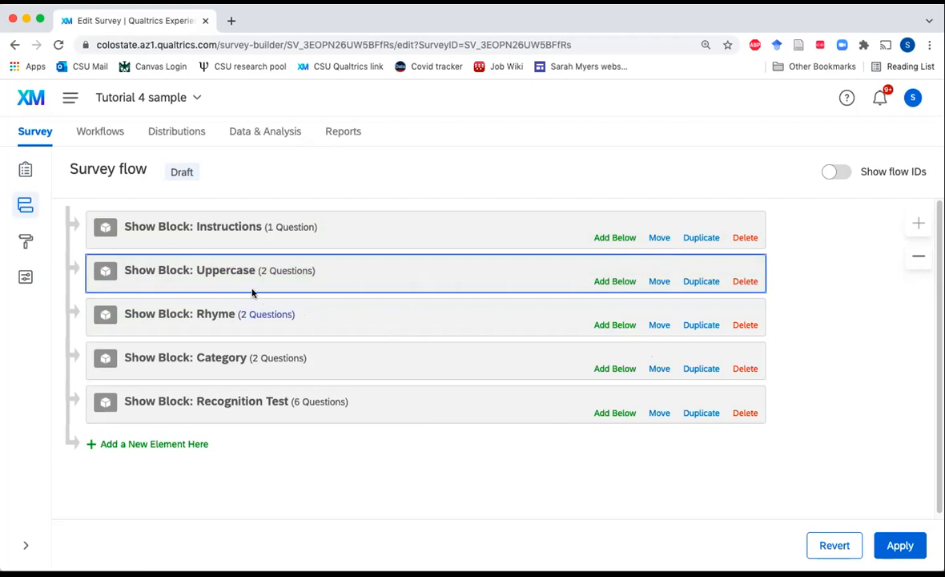
Add a second Uppercase block directly below the existing one in the survey flow, and remove this duplicate again.
click(629, 281)
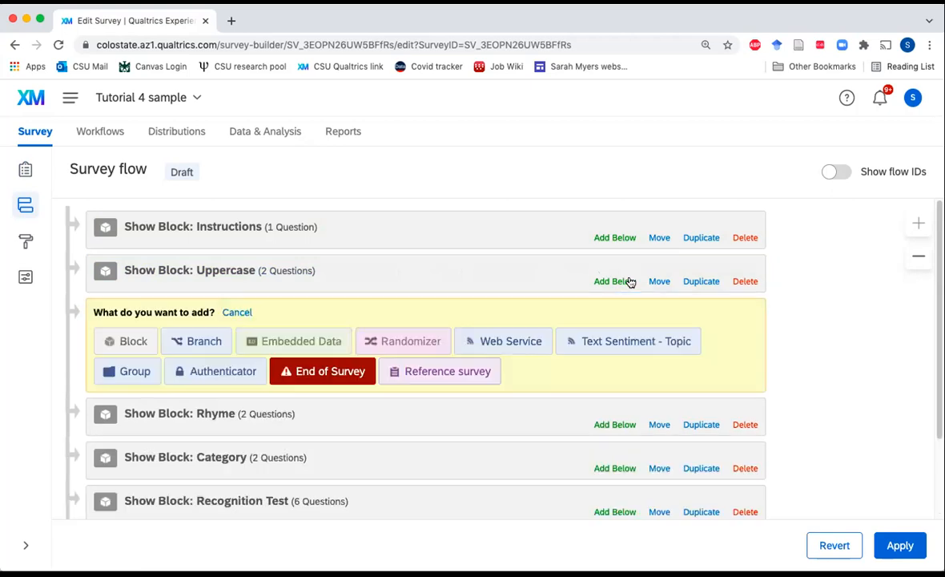
click(122, 345)
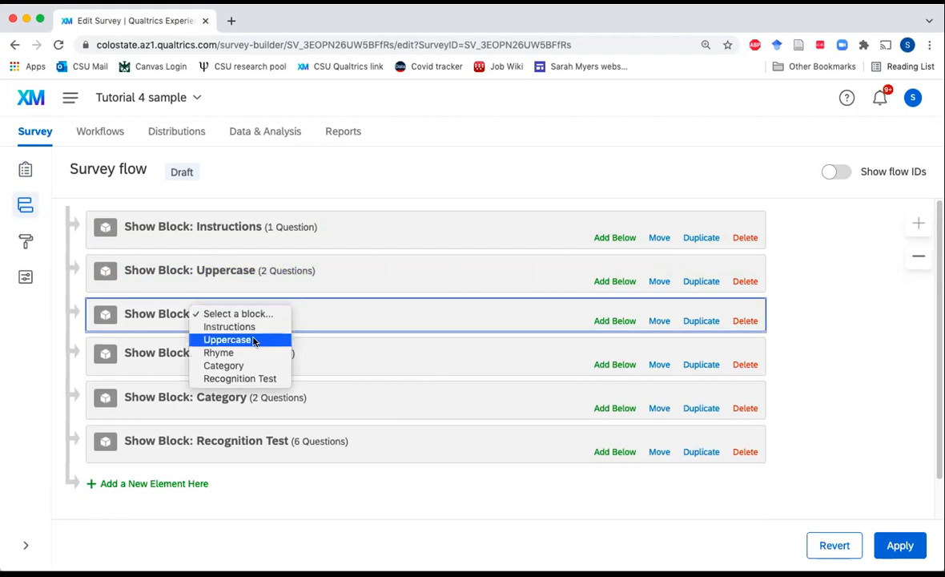
click(253, 339)
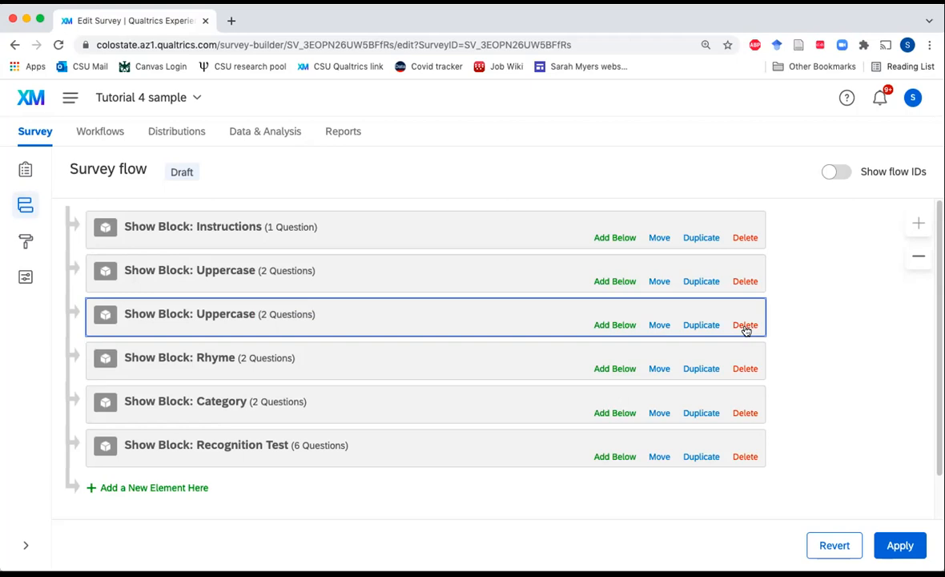
click(745, 325)
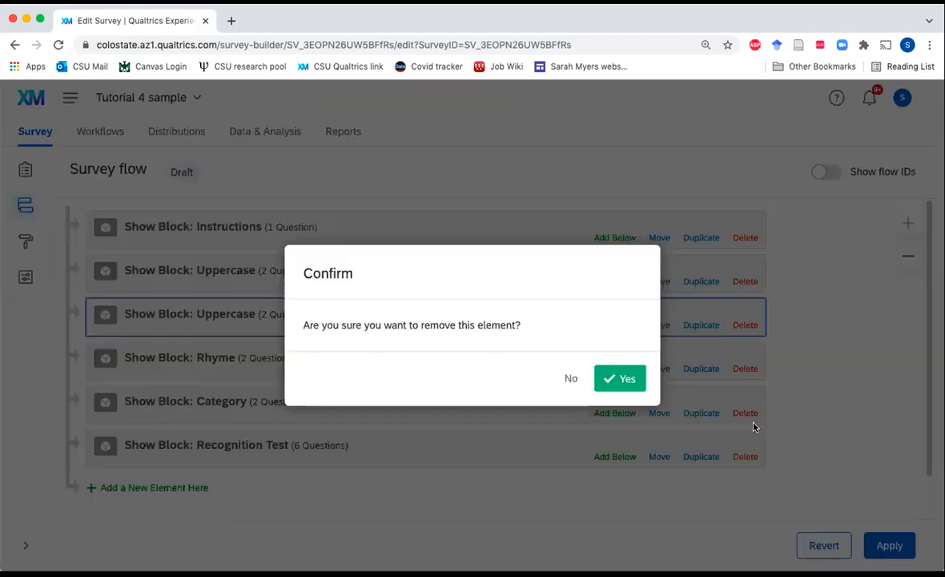
click(617, 385)
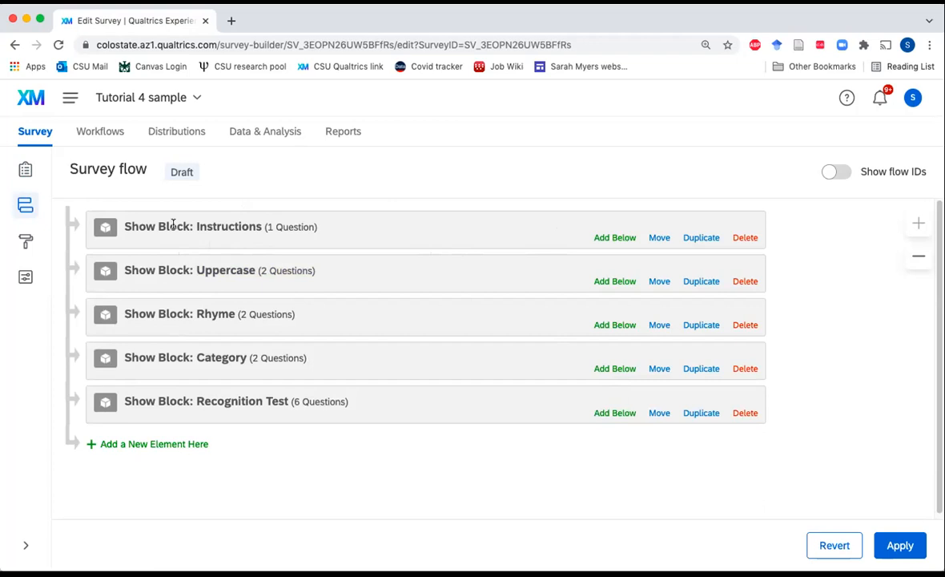
Add a branch below the Instructions block with the condition that "No" Is Selected for question Q2 about APPLE in uppercase letters.
click(601, 238)
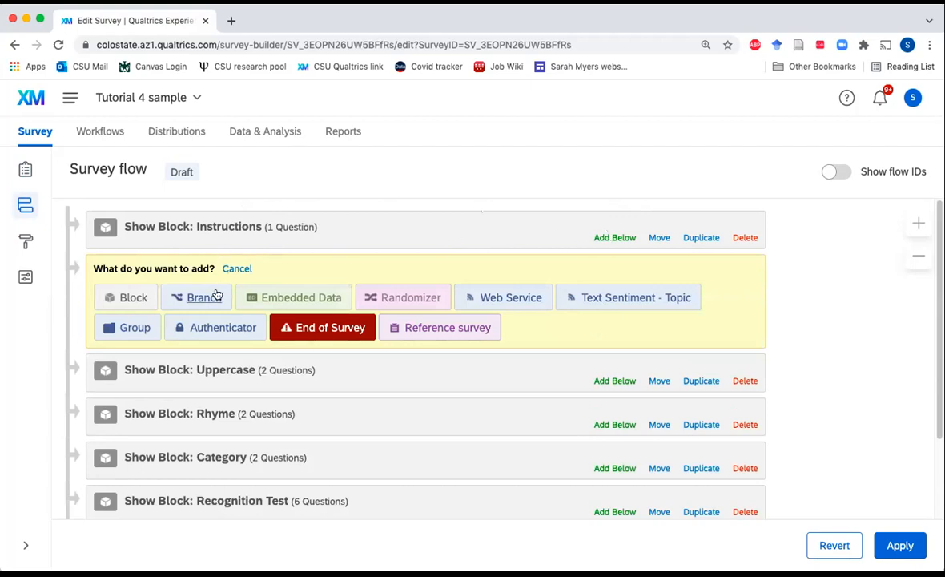
click(206, 297)
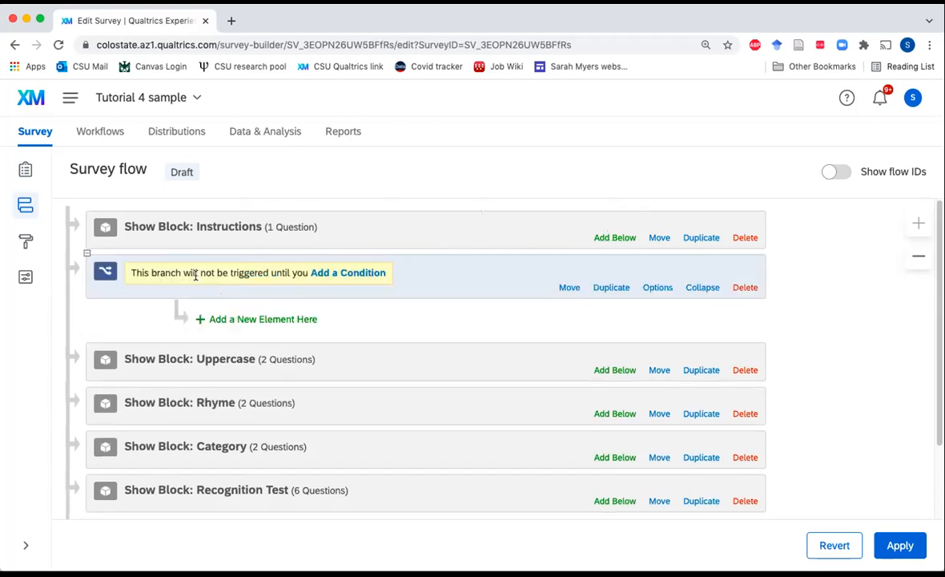
click(349, 273)
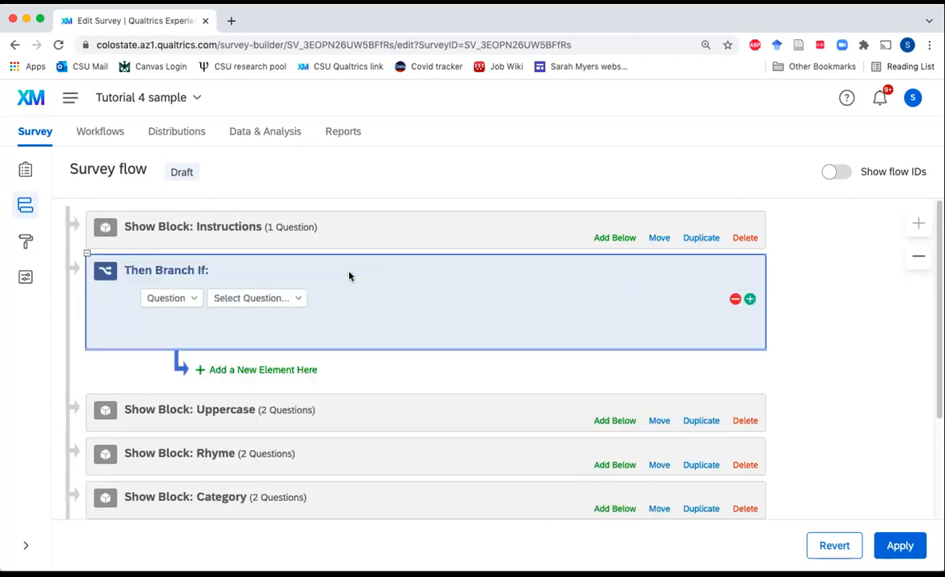
click(223, 303)
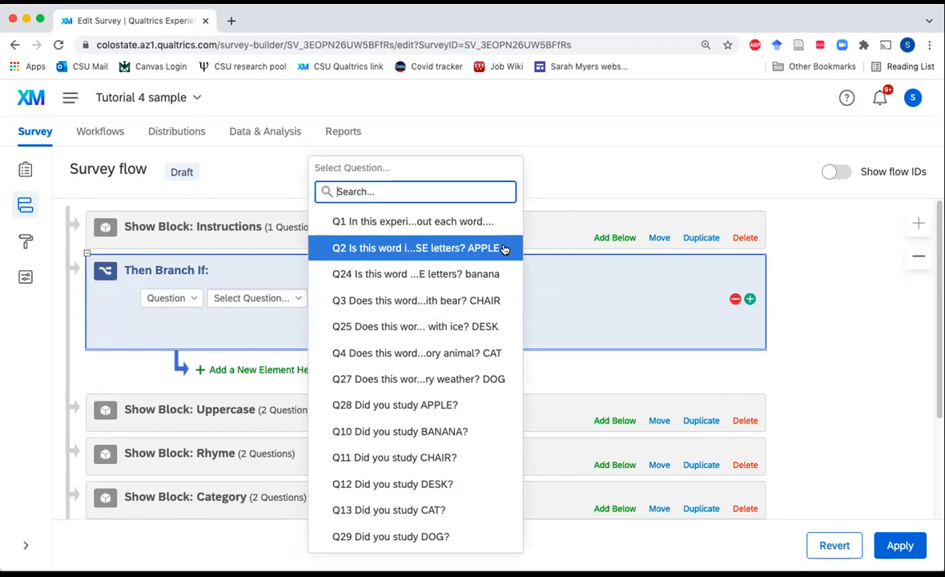
click(374, 252)
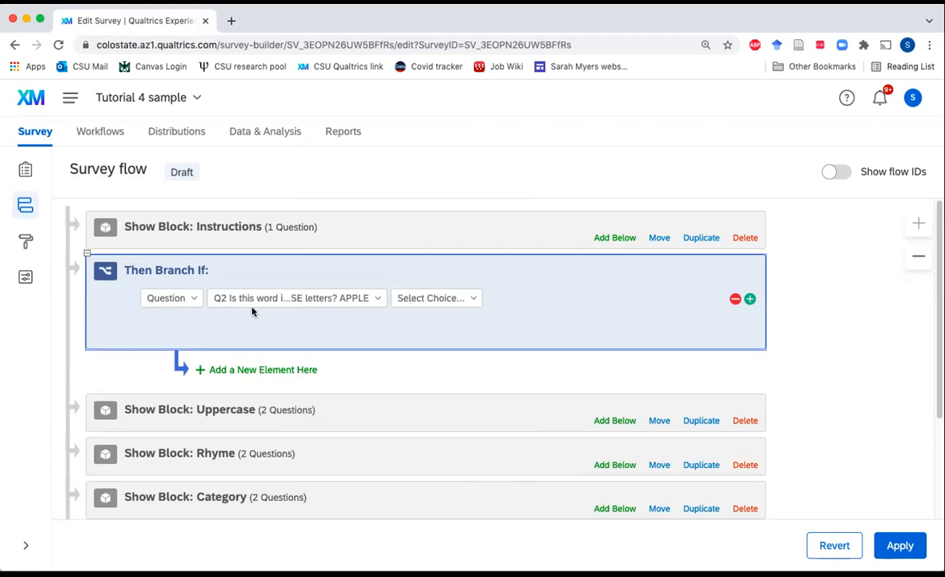
click(412, 298)
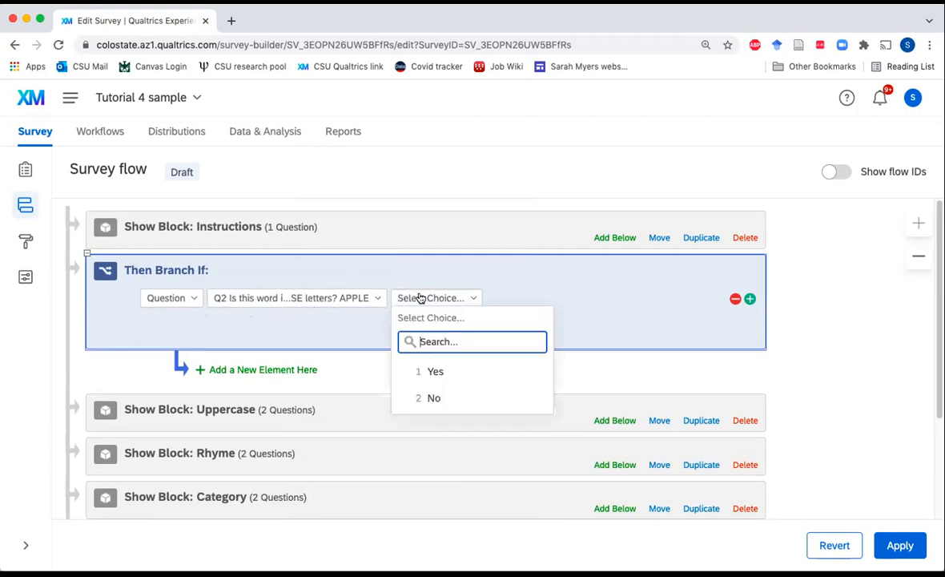
click(434, 397)
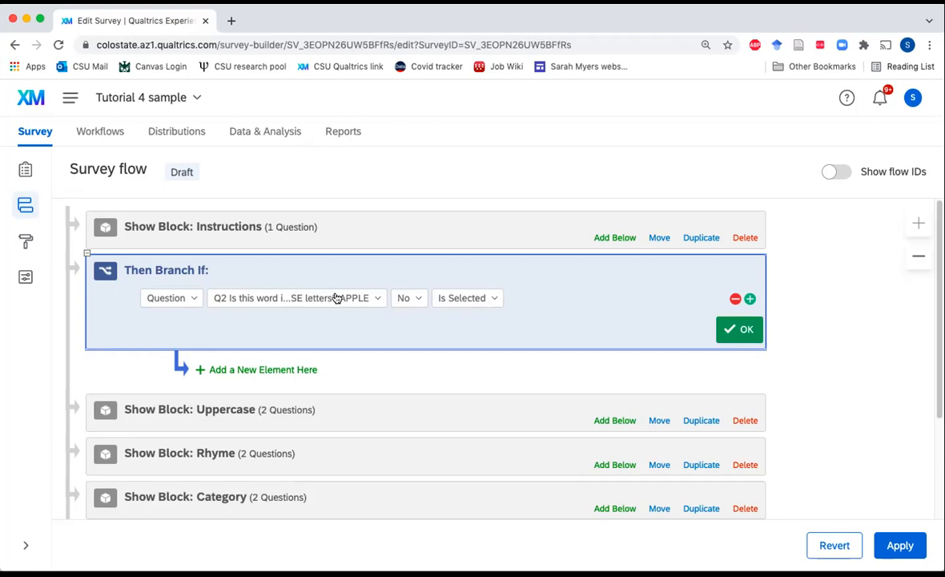
Add an End of Survey element inside the branch below Instructions, and delete that element again.
click(230, 371)
click(408, 397)
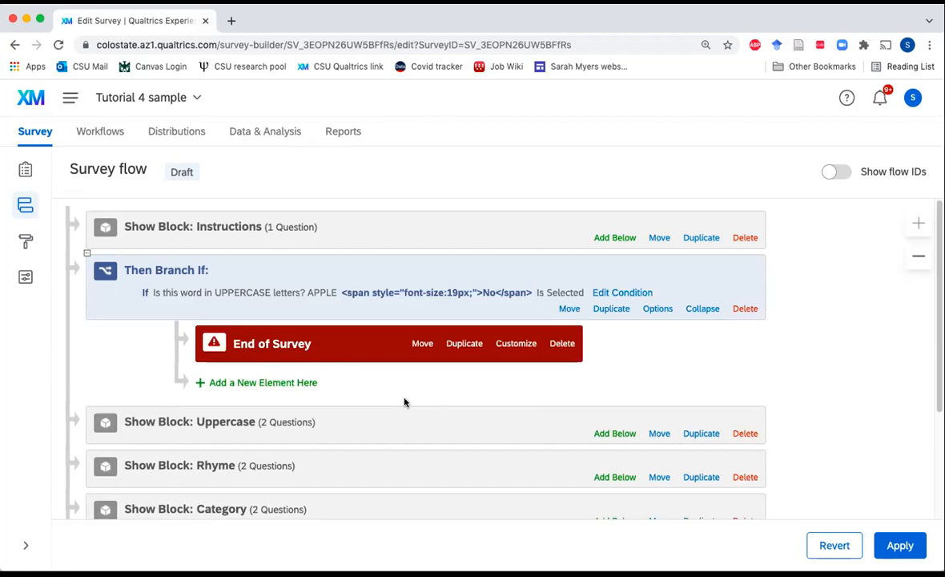
click(560, 346)
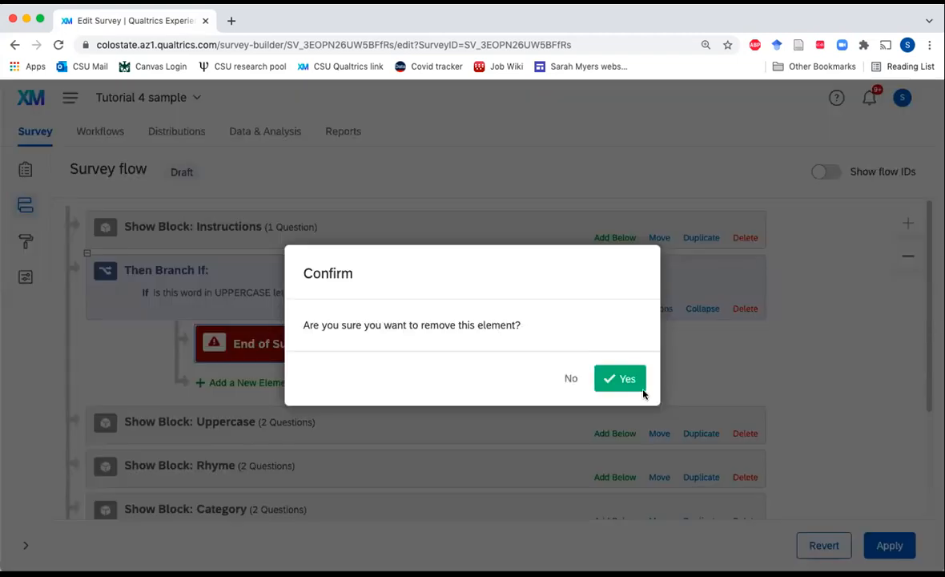
click(641, 389)
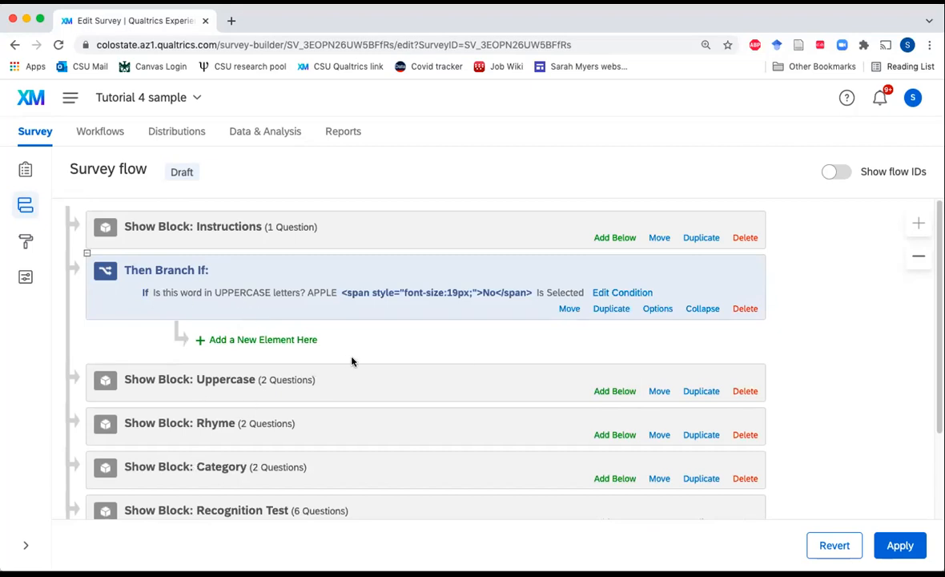
Add a block element inside the branch below Instructions and set it to show the Category block.
click(258, 341)
click(234, 367)
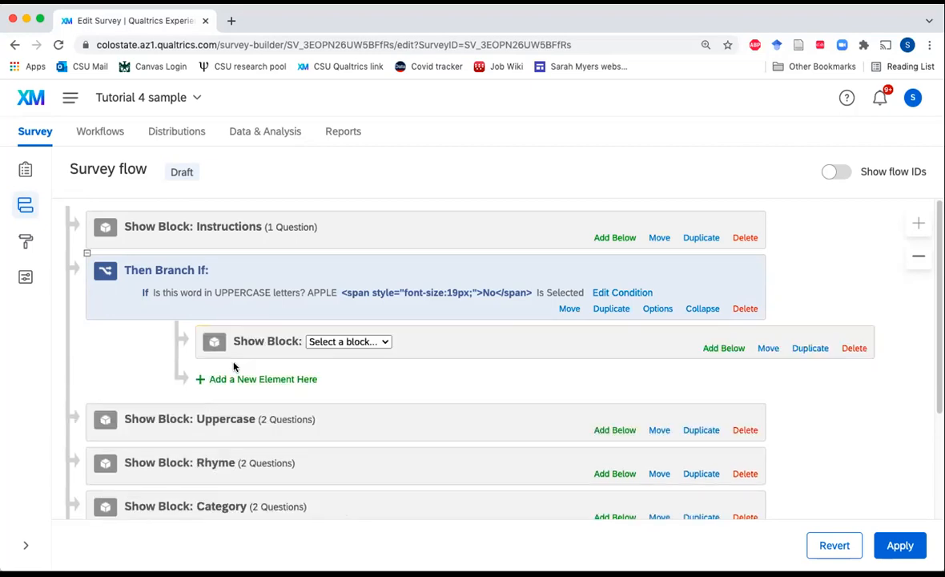
click(317, 343)
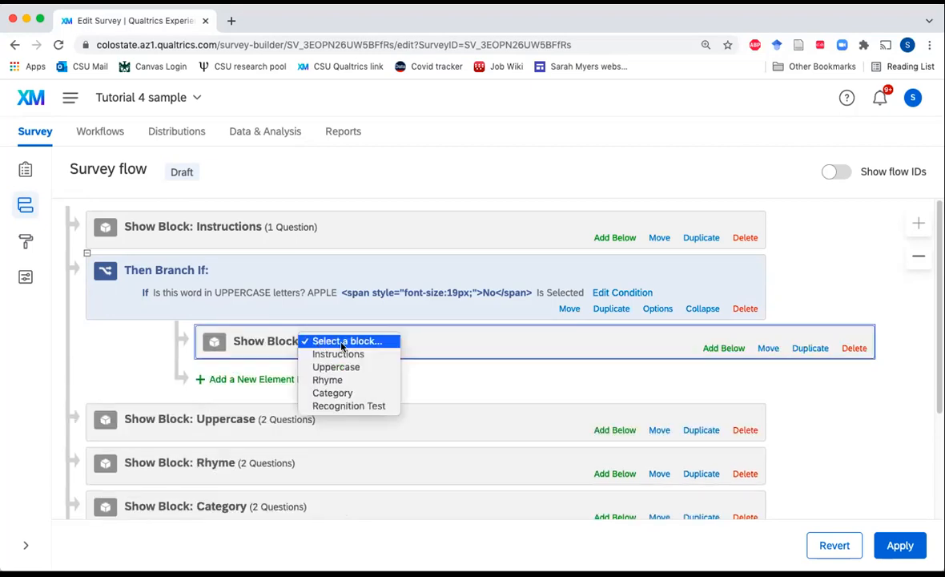
click(340, 392)
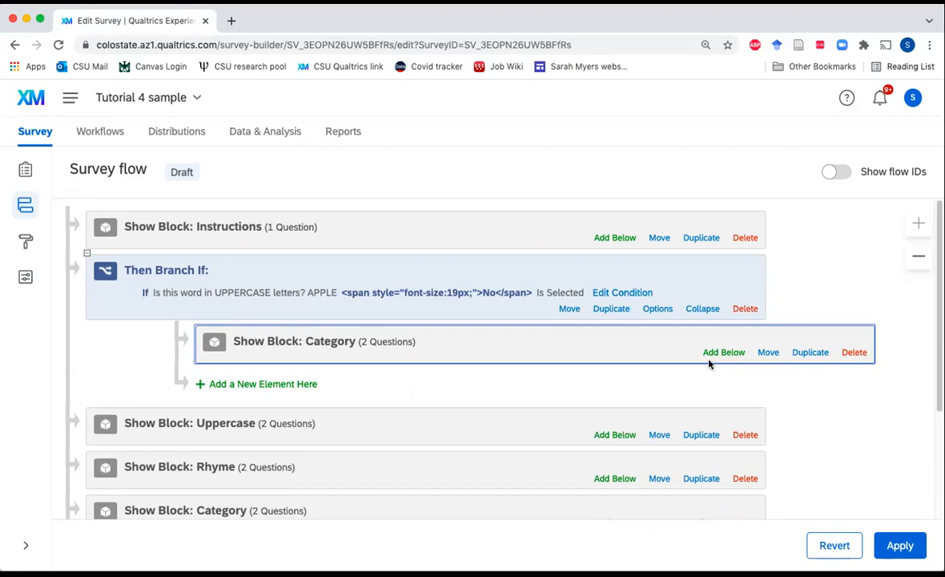
Delete the Category block inside the branch, and delete the branch below Instructions itself.
click(845, 352)
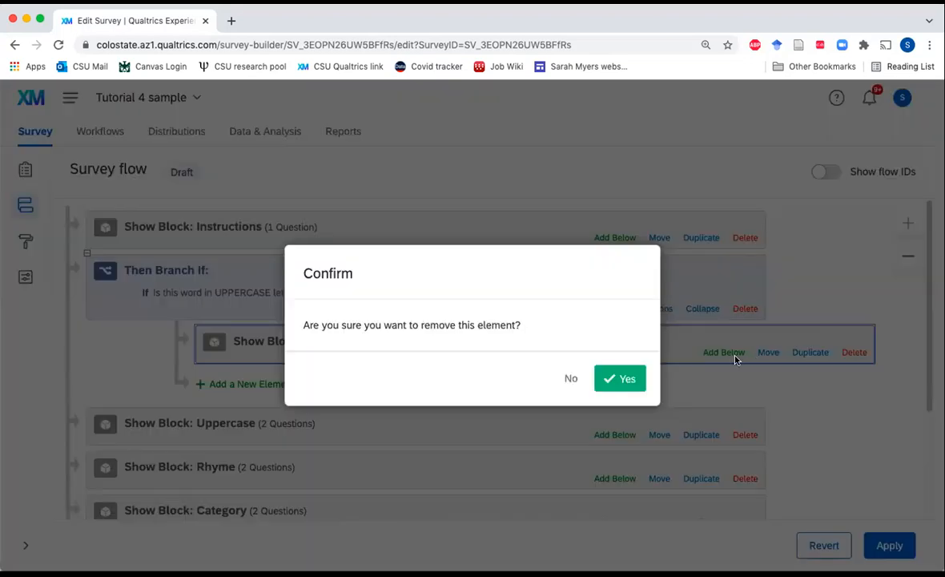
click(617, 383)
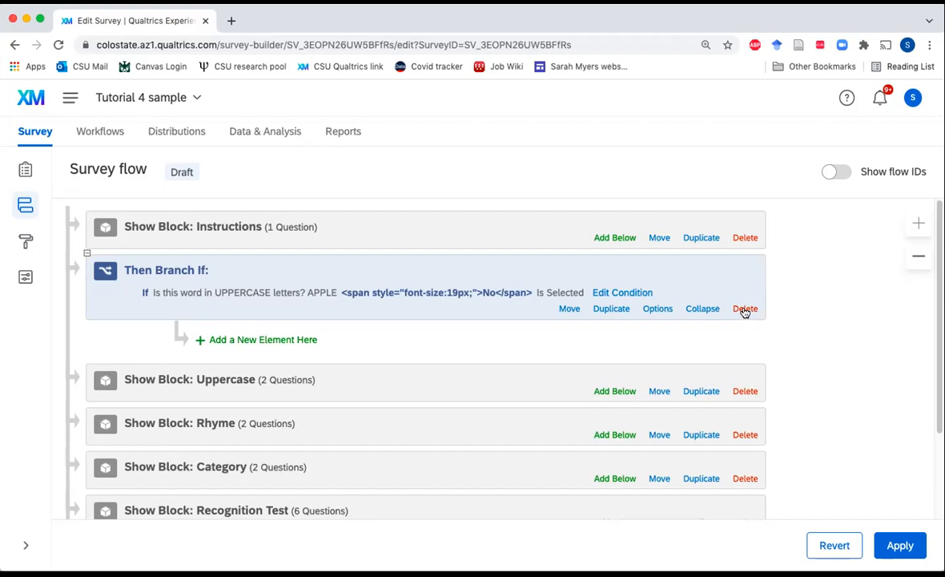
click(745, 309)
click(616, 378)
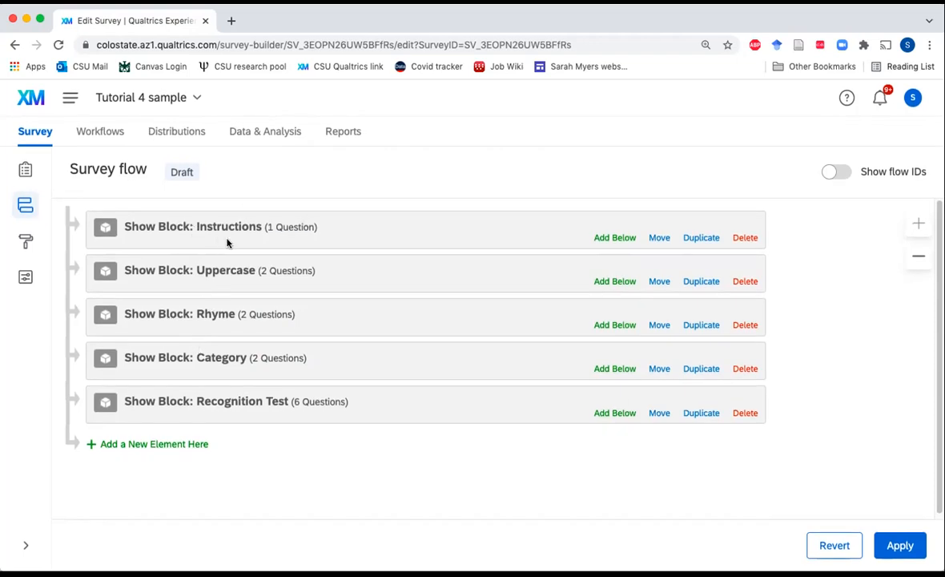
Add a randomizer directly below the Instructions block, and add a group inside it.
click(608, 238)
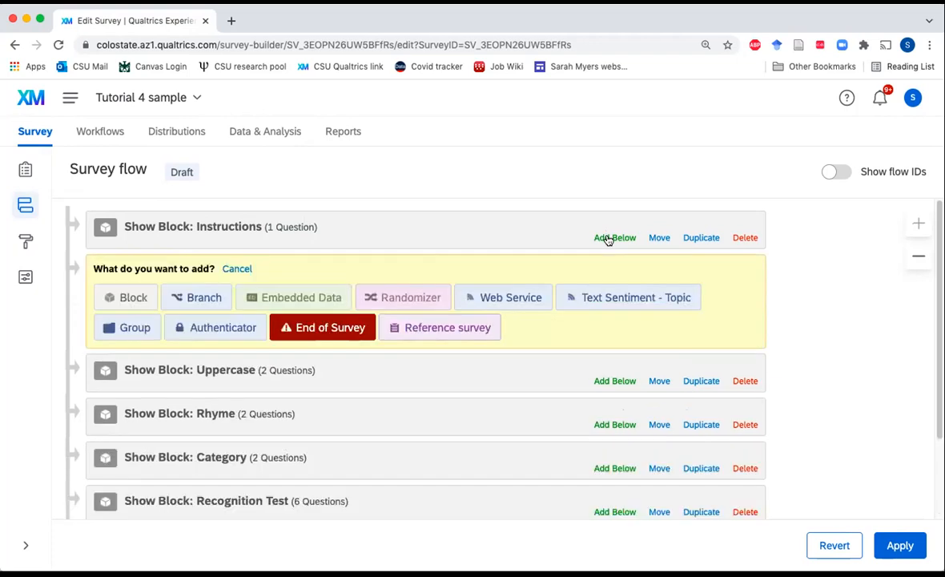
click(393, 301)
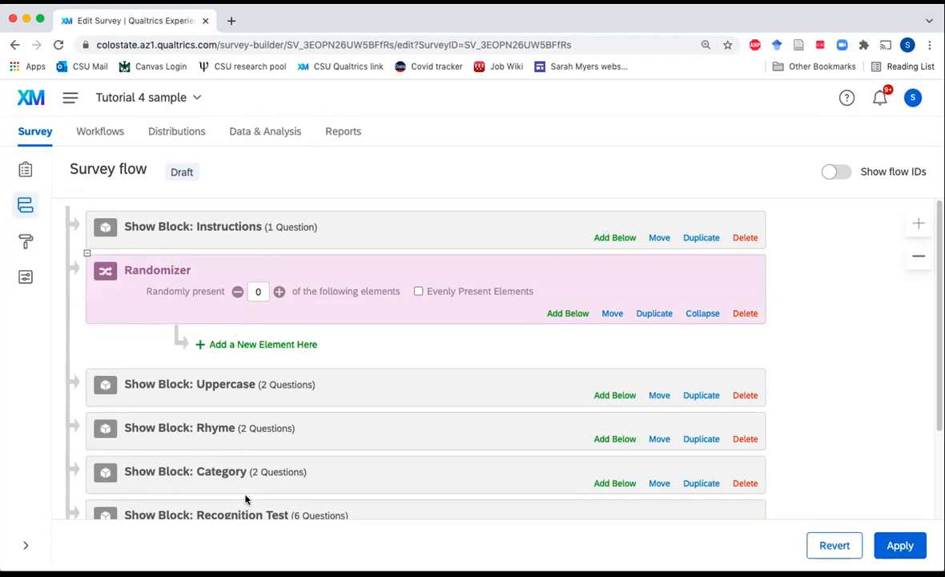
click(249, 346)
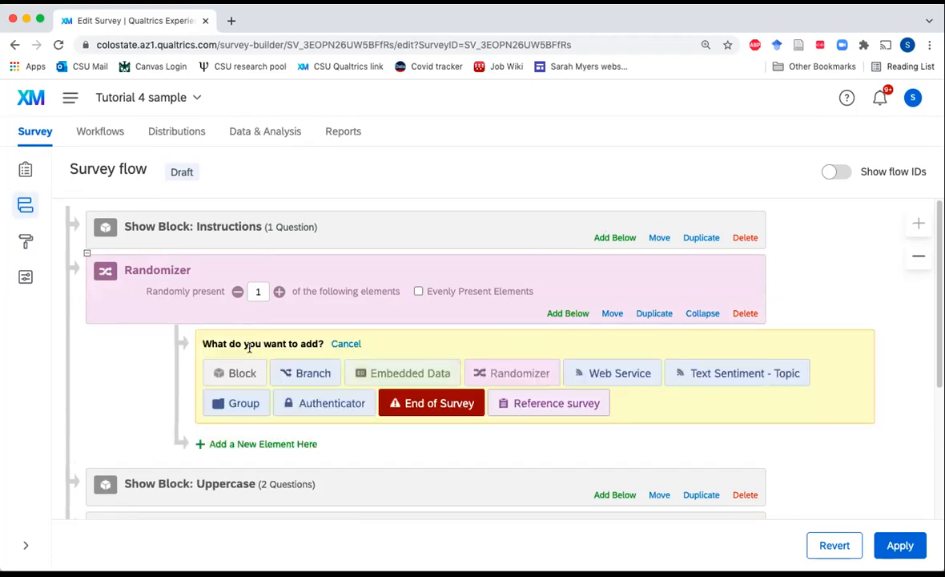
click(233, 406)
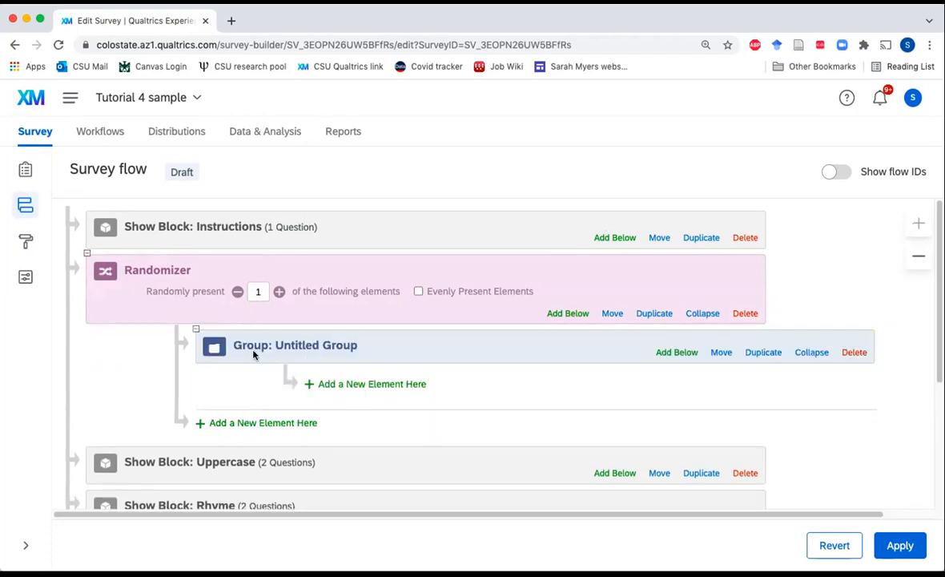
Rename the untitled group inside the randomizer as CB1.
scroll(304, 345, down, 2)
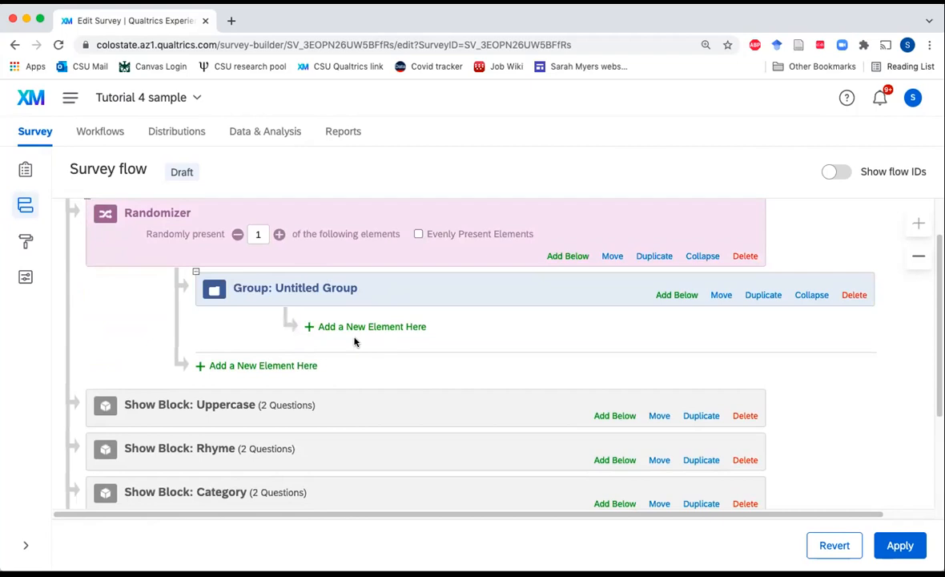
click(288, 287)
triple_click(291, 287)
text(CB1)
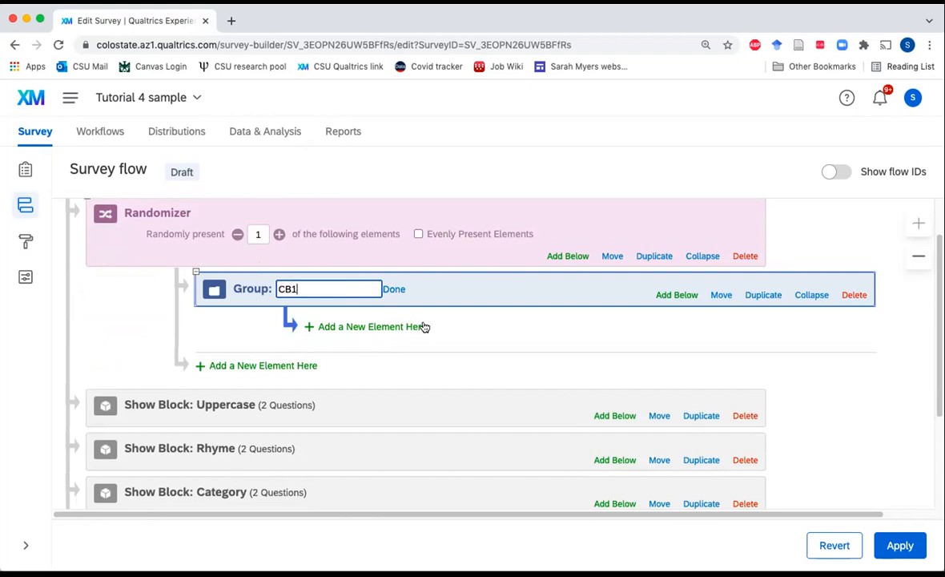
key(Return)
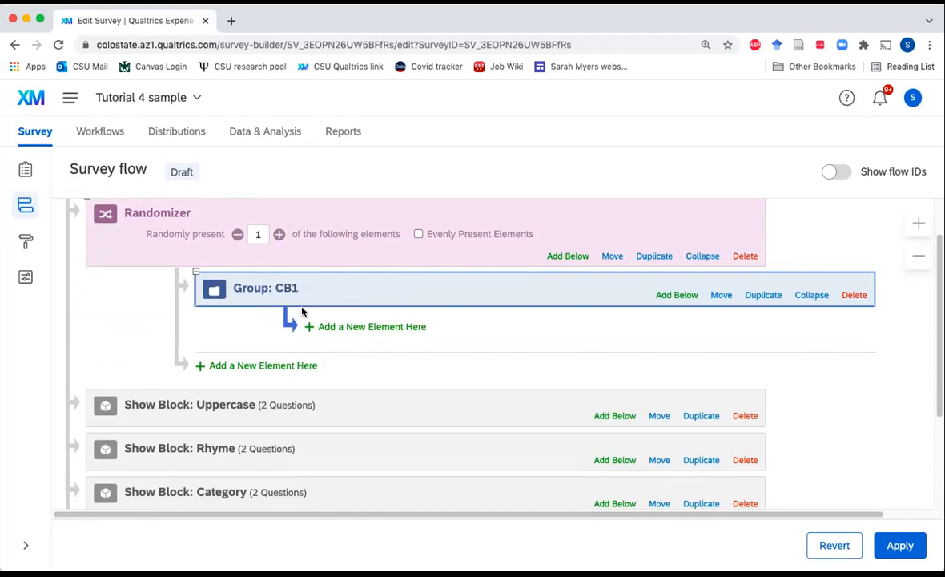
Add the Uppercase block to group CB1, followed by the Rhyme block.
scroll(330, 341, down, 1)
click(353, 310)
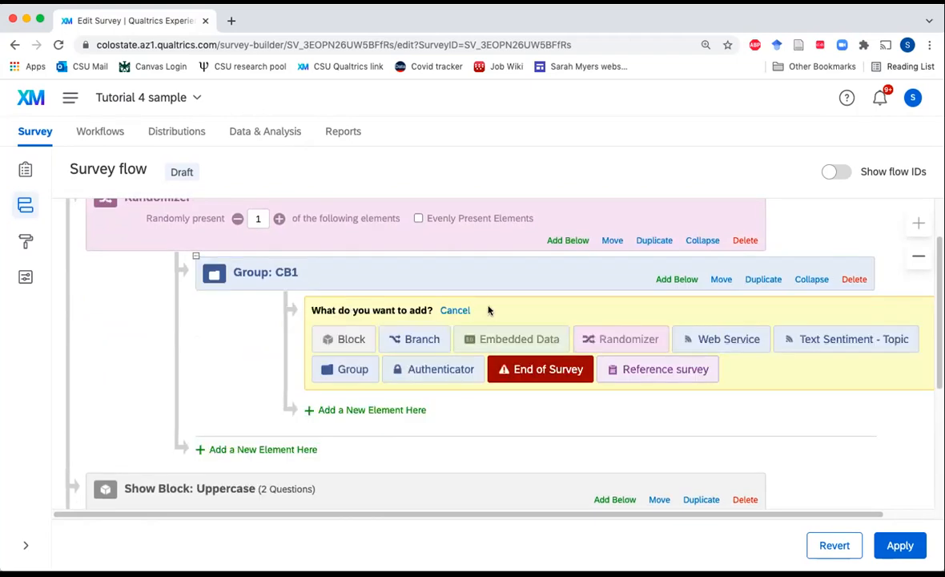
click(350, 338)
click(453, 312)
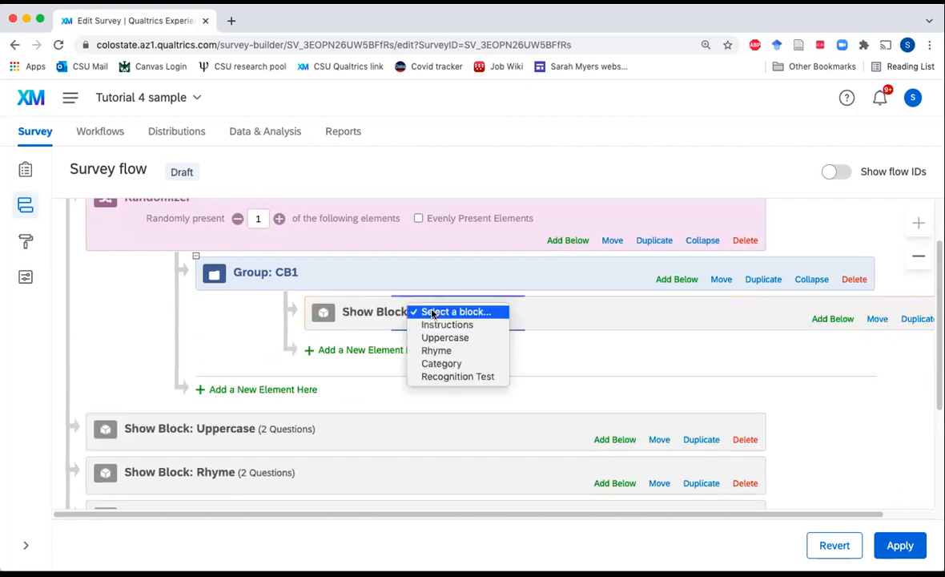
click(468, 336)
click(382, 351)
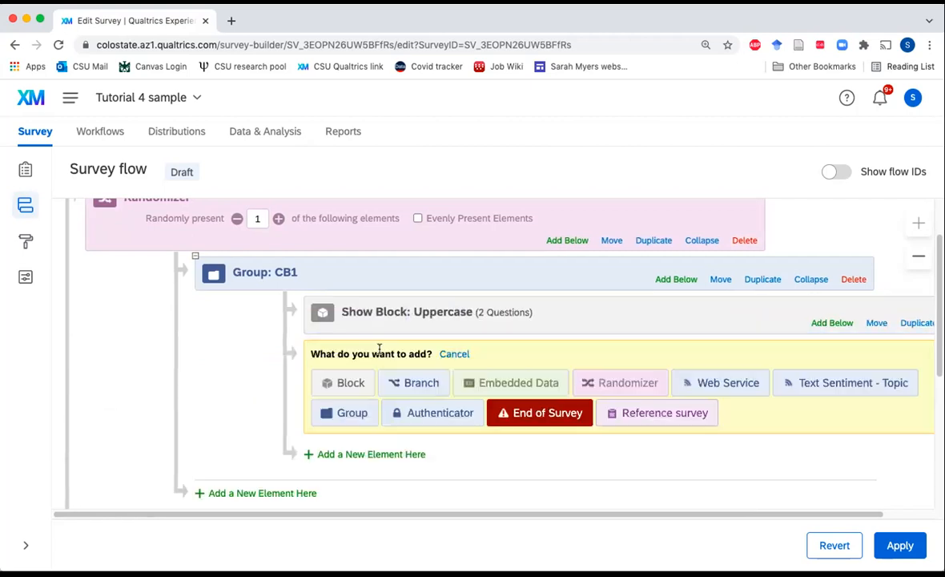
click(348, 382)
click(472, 355)
click(452, 394)
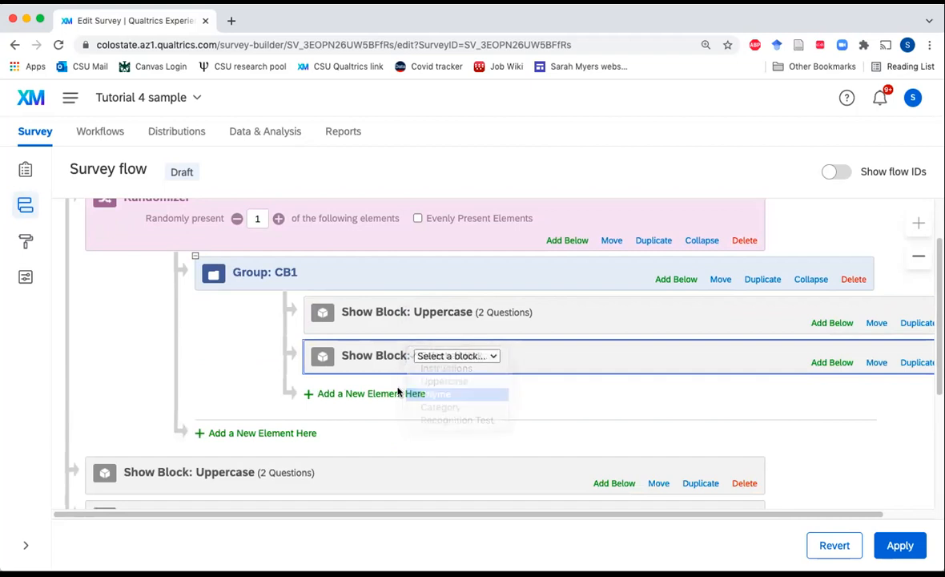
Add the Category block below Rhyme in group CB1, followed by the Recognition Test block.
click(361, 396)
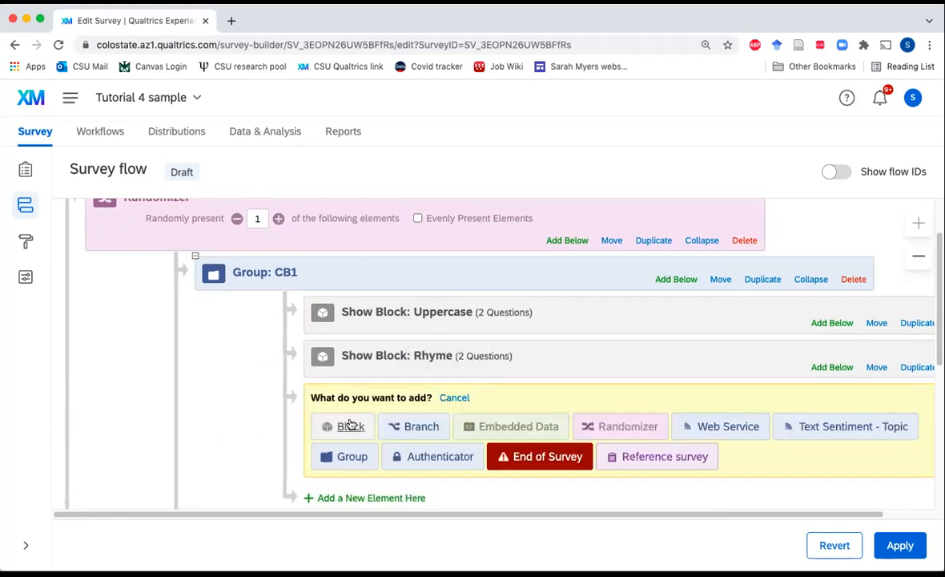
click(350, 424)
click(424, 397)
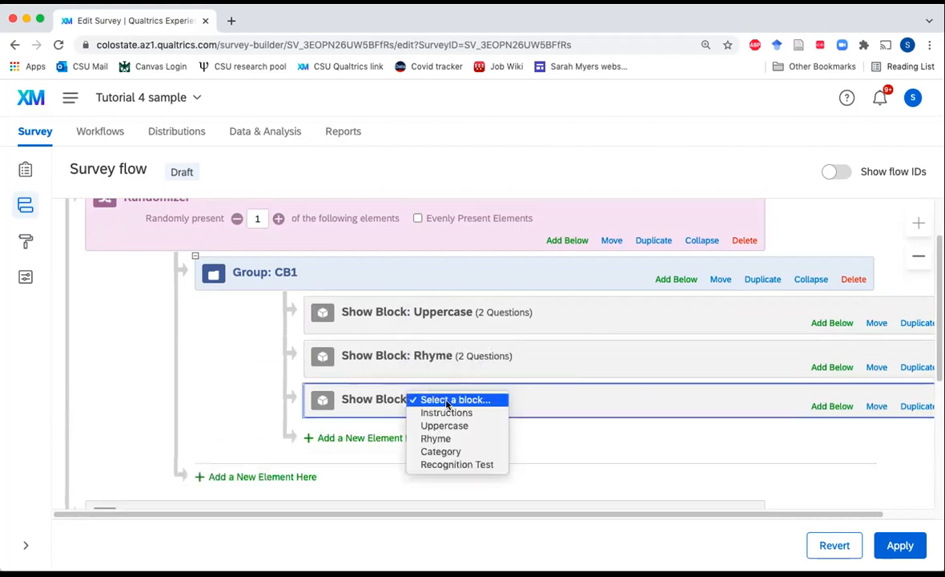
click(445, 451)
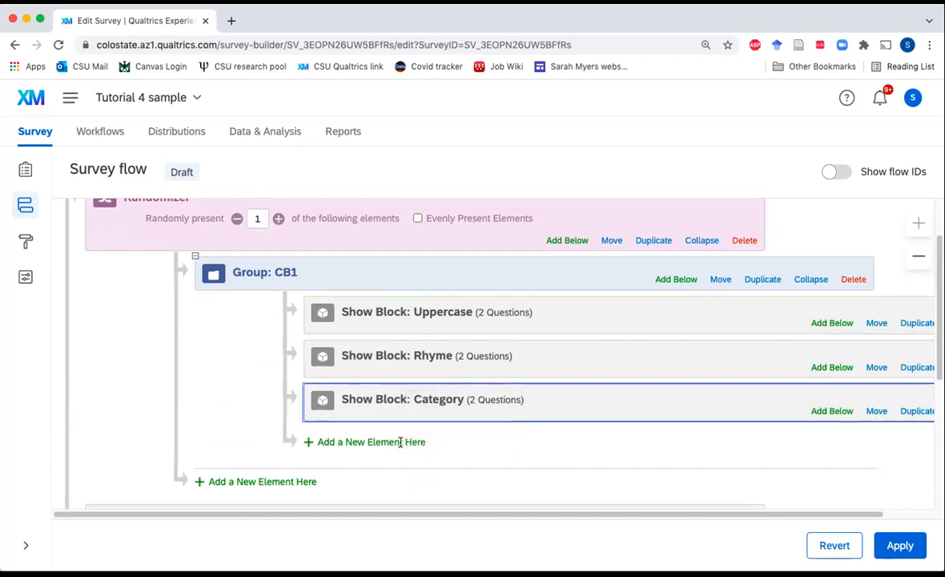
click(400, 441)
click(343, 468)
click(454, 442)
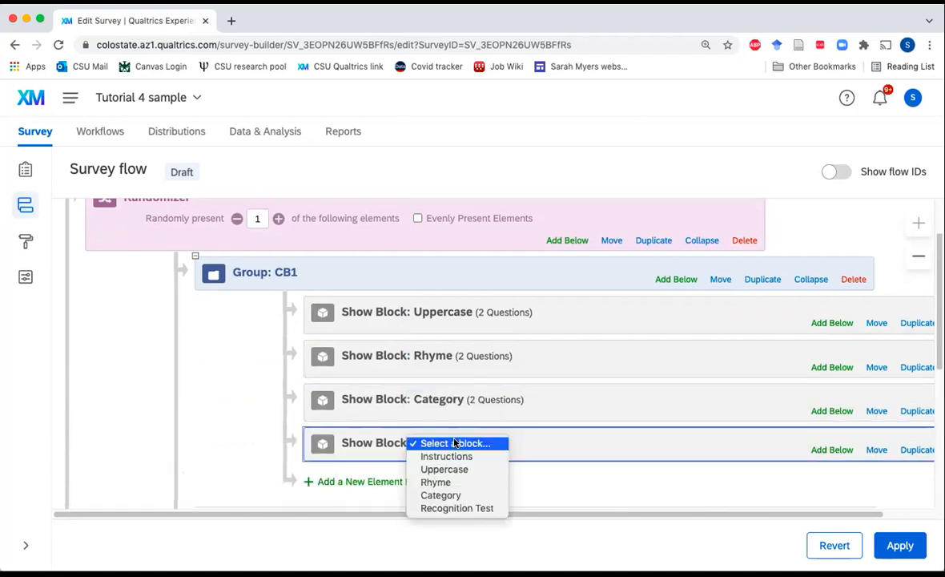
click(445, 508)
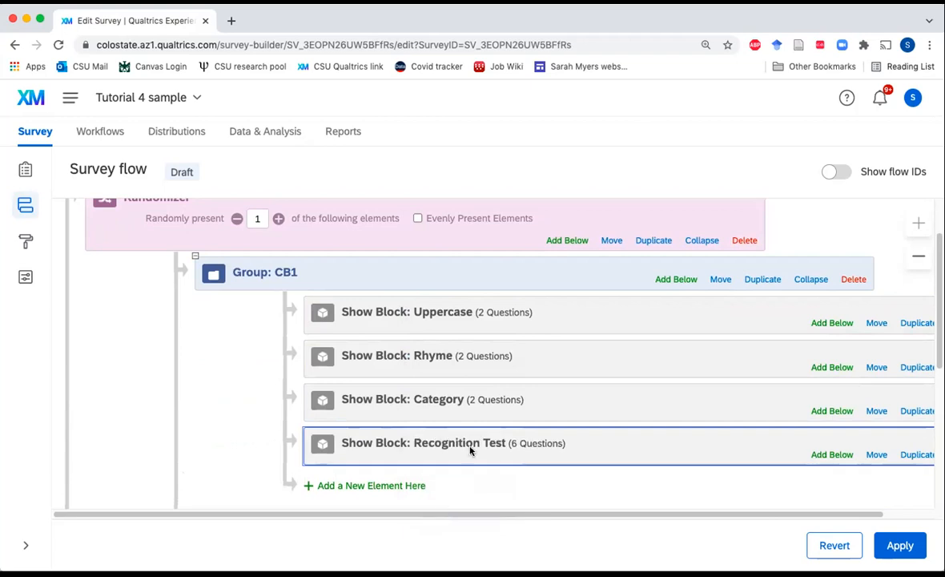
Duplicate group CB1 inside the randomizer and rename the copy as CB2.
scroll(471, 451, down, 5)
scroll(471, 451, up, 5)
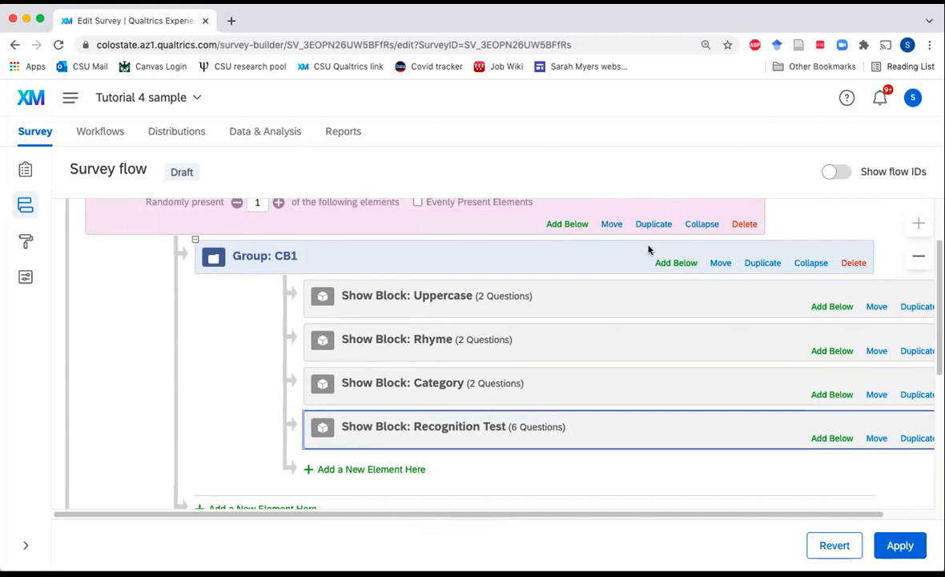
click(762, 263)
scroll(597, 373, down, 3)
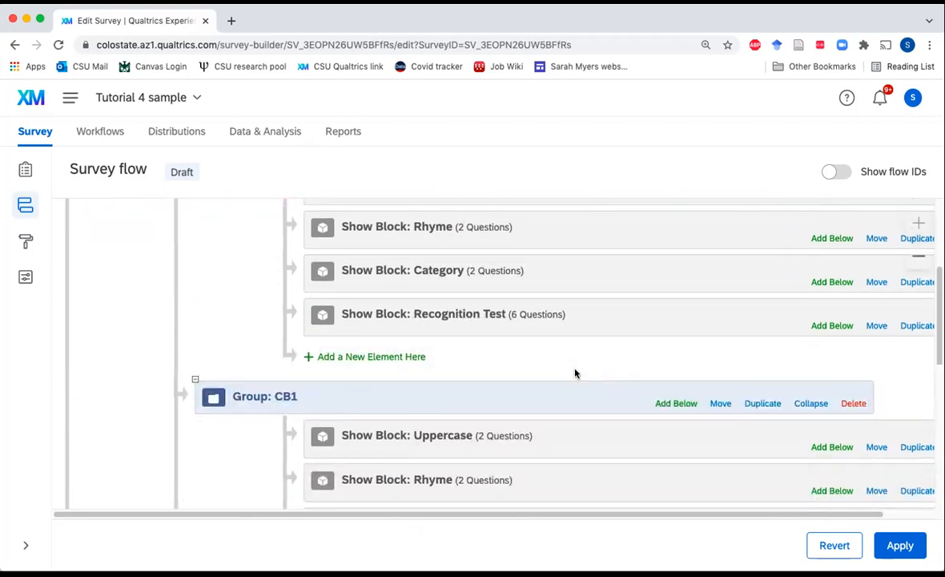
click(293, 396)
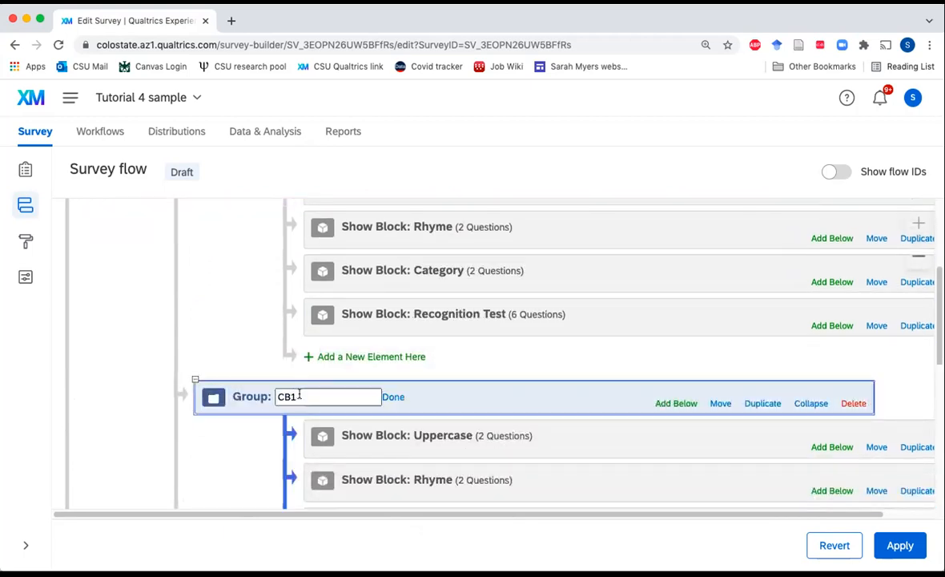
key(BackSpace)
text(2)
key(Return)
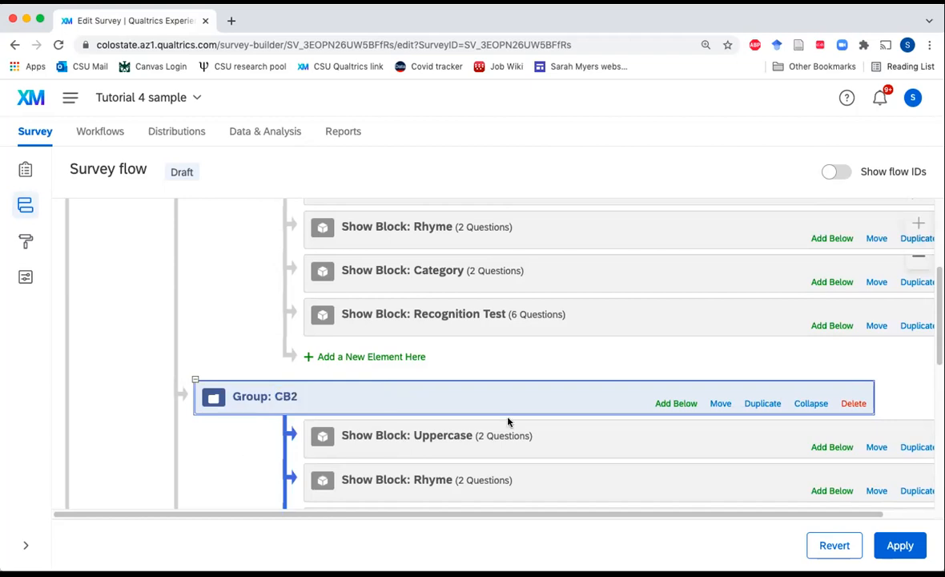
Move the Category block to the first position in group CB2, above Uppercase.
scroll(508, 422, down, 3)
scroll(755, 406, right, 2)
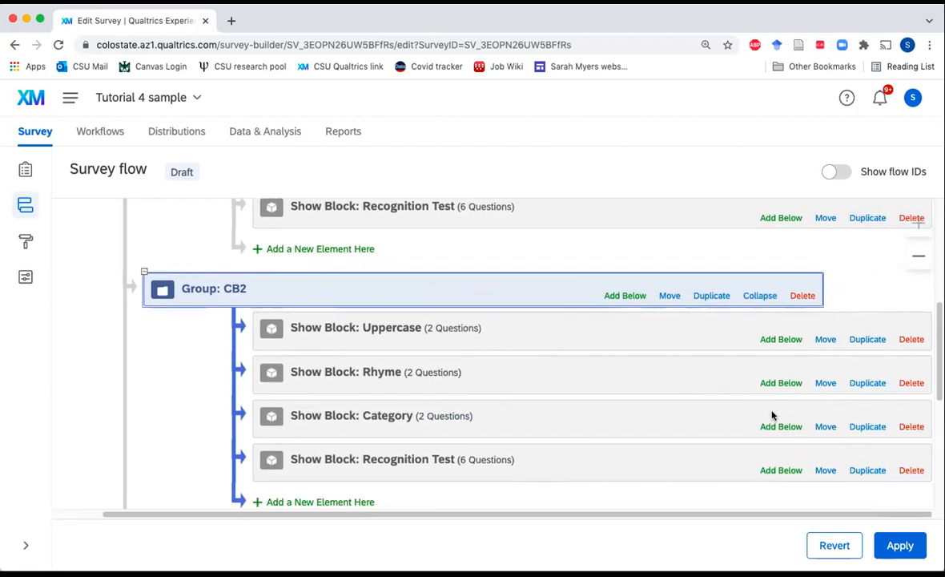
drag(820, 423, 828, 310)
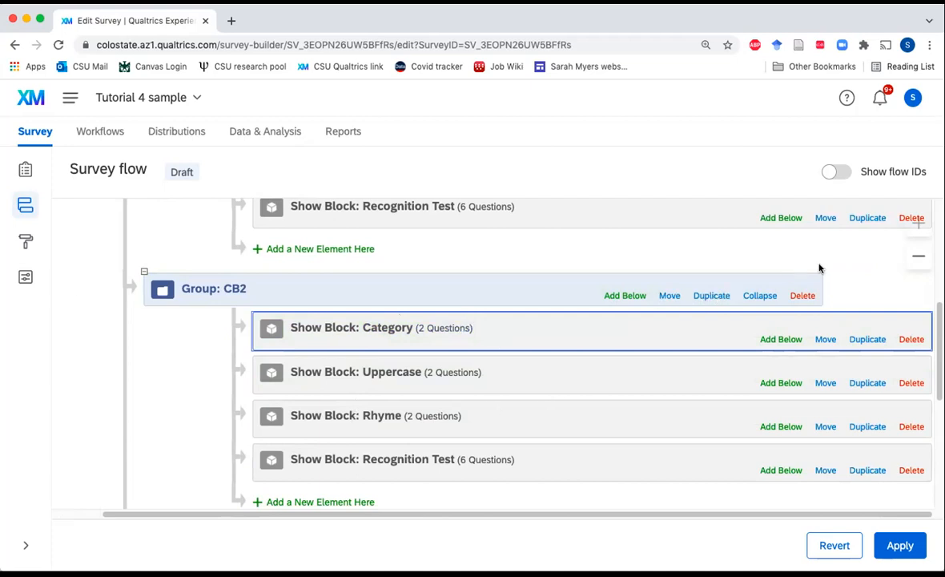
Duplicate group CB2 inside the randomizer and rename the copy as CB3.
scroll(529, 311, up, 4)
scroll(361, 319, down, 3)
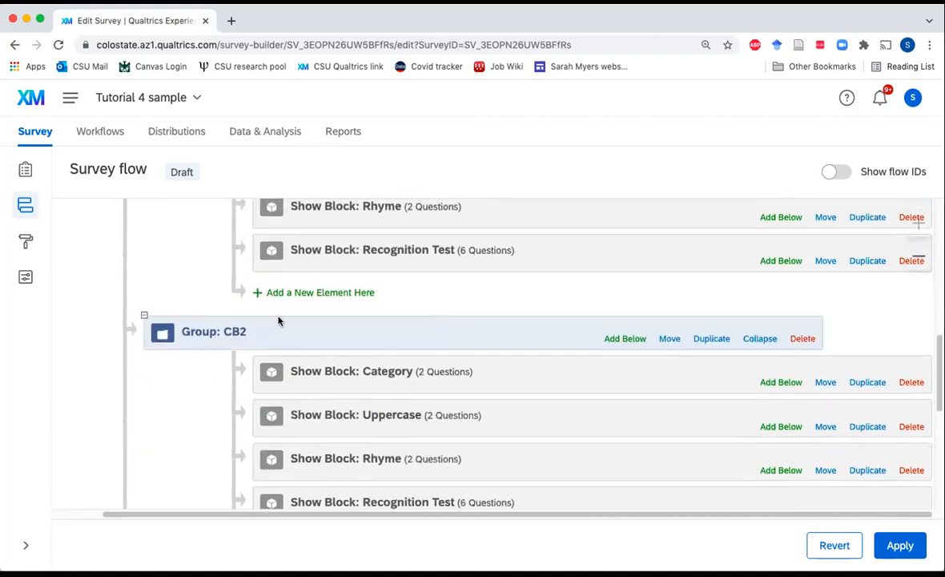
click(240, 331)
key(BackSpace)
text(3)
click(142, 386)
Move the Rhyme block to the first position in group CB3, above Category.
scroll(500, 397, down, 3)
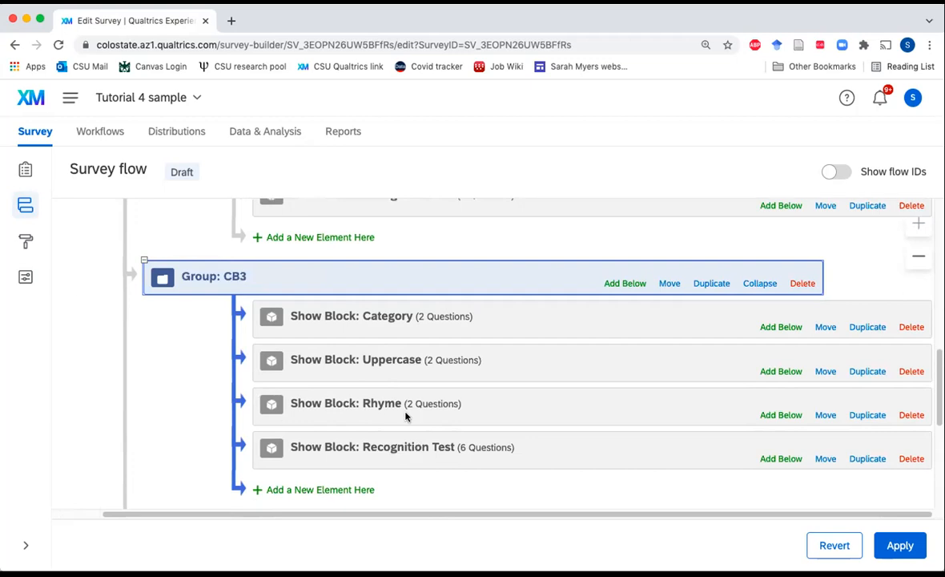
click(827, 415)
drag(829, 415, 846, 298)
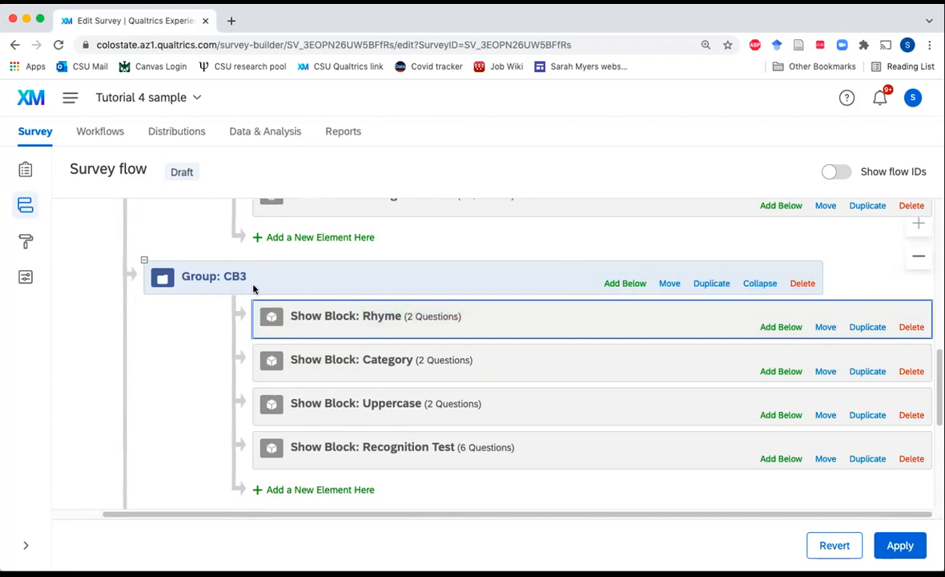
scroll(226, 284, up, 5)
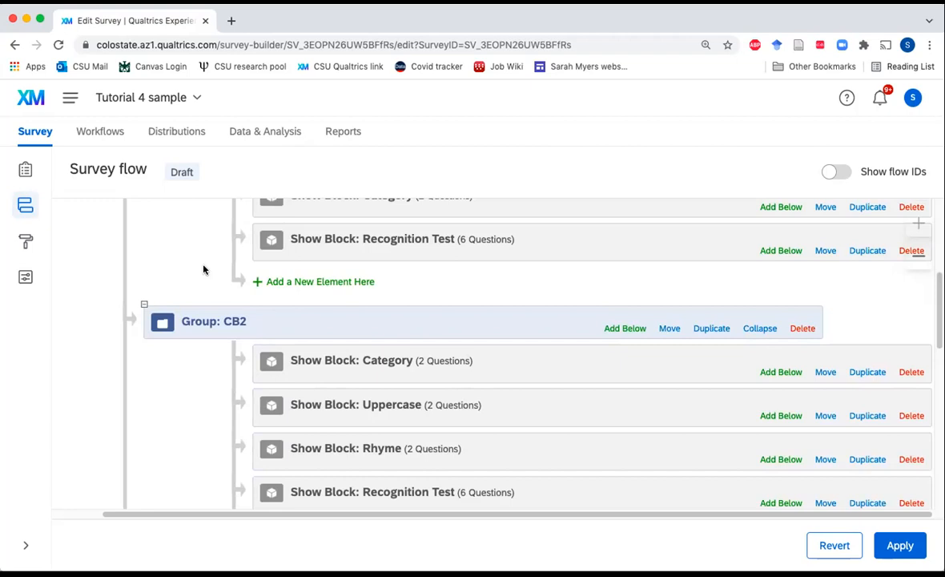
scroll(314, 386, up, 2)
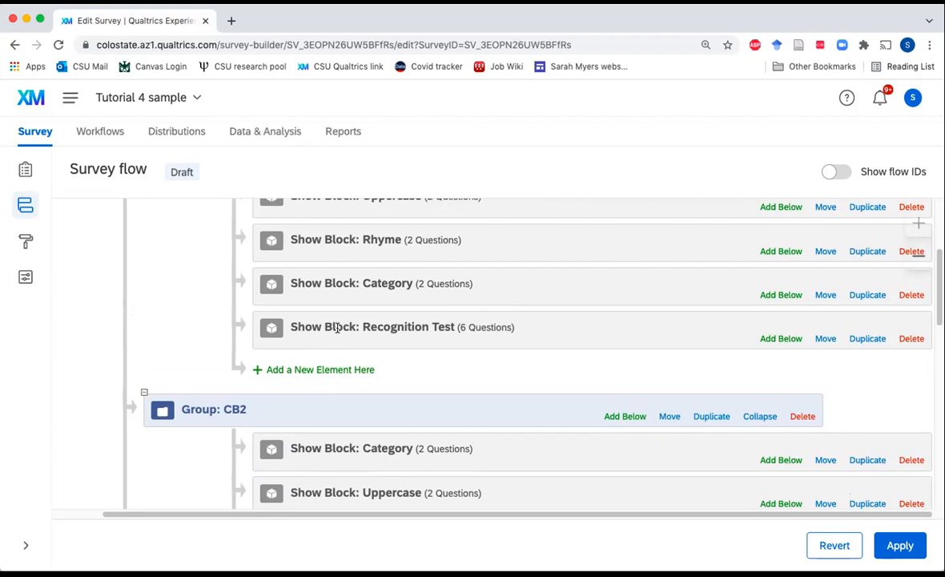
scroll(336, 329, up, 3)
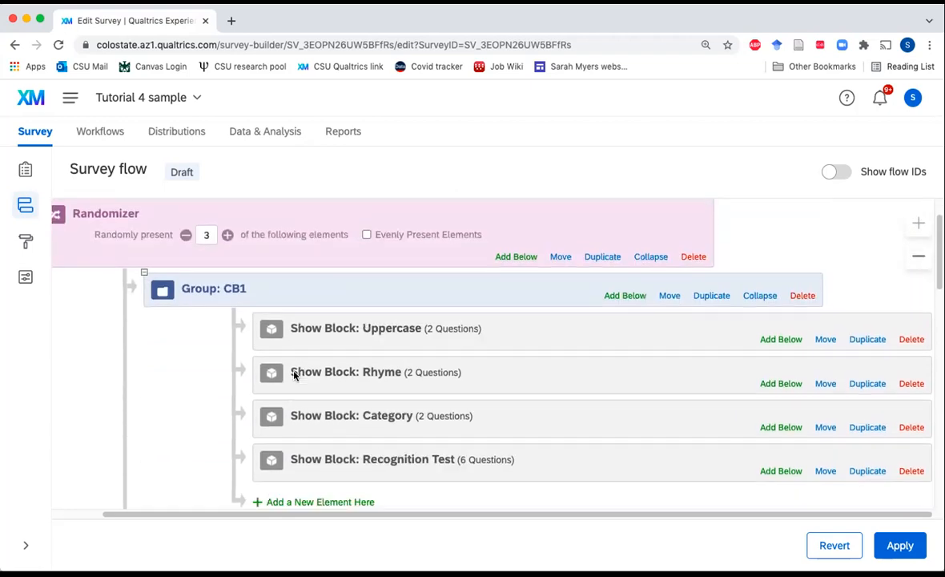
scroll(288, 408, down, 6)
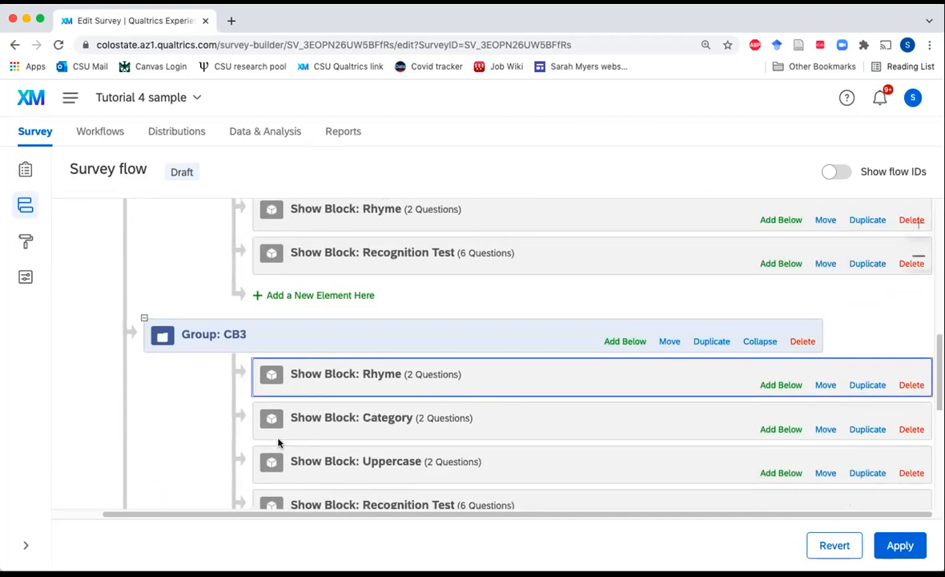
Add an Embedded Data element below group CB1 in the randomizer with field CB set to 1.
scroll(277, 440, up, 10)
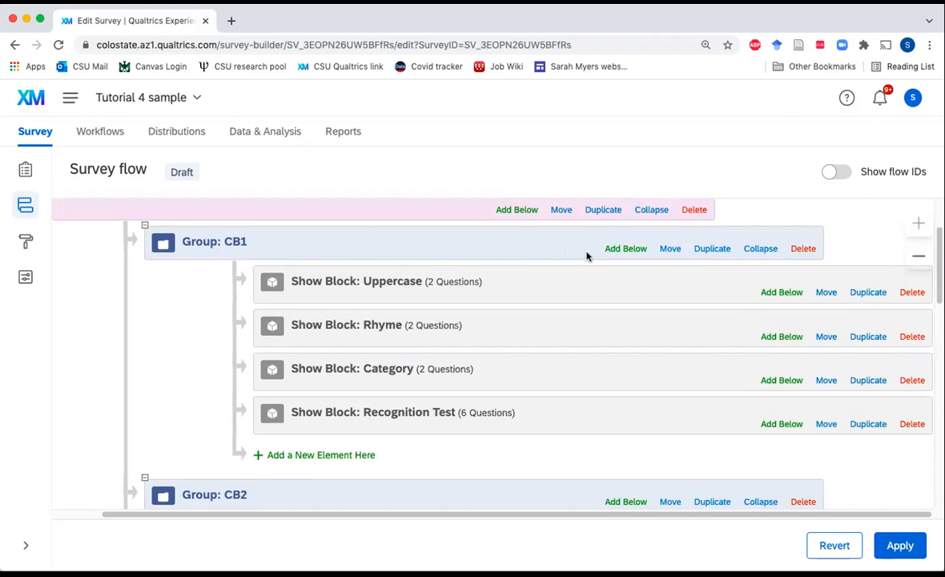
click(626, 249)
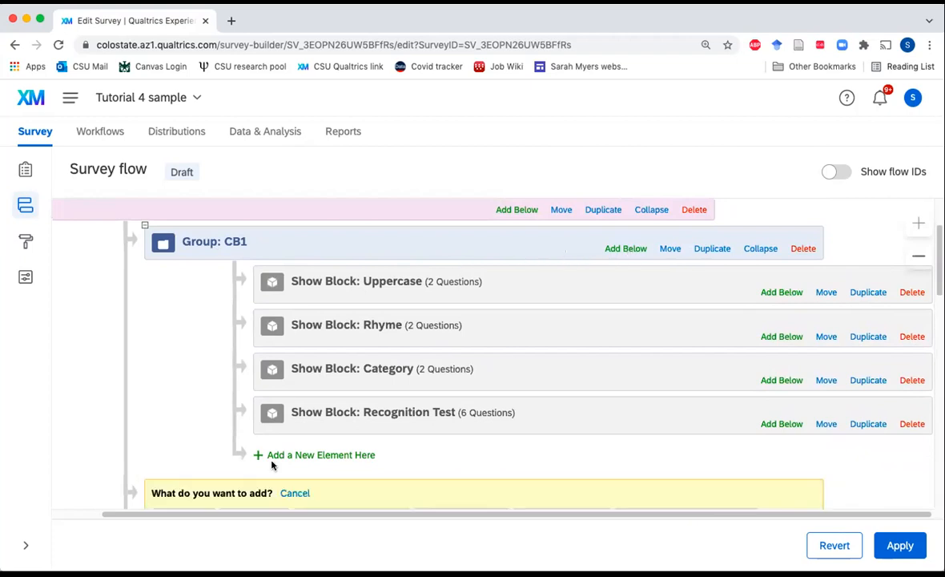
scroll(251, 473, down, 2)
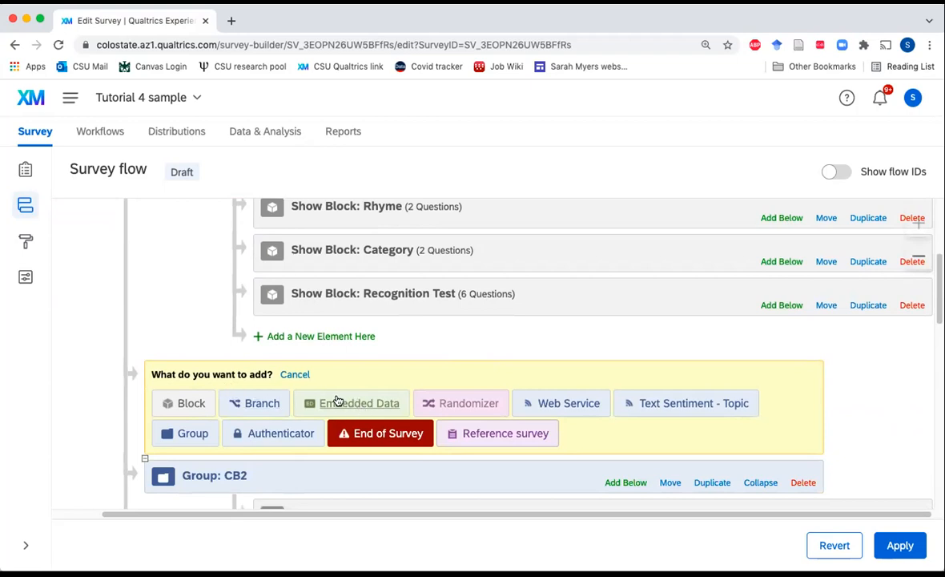
click(344, 405)
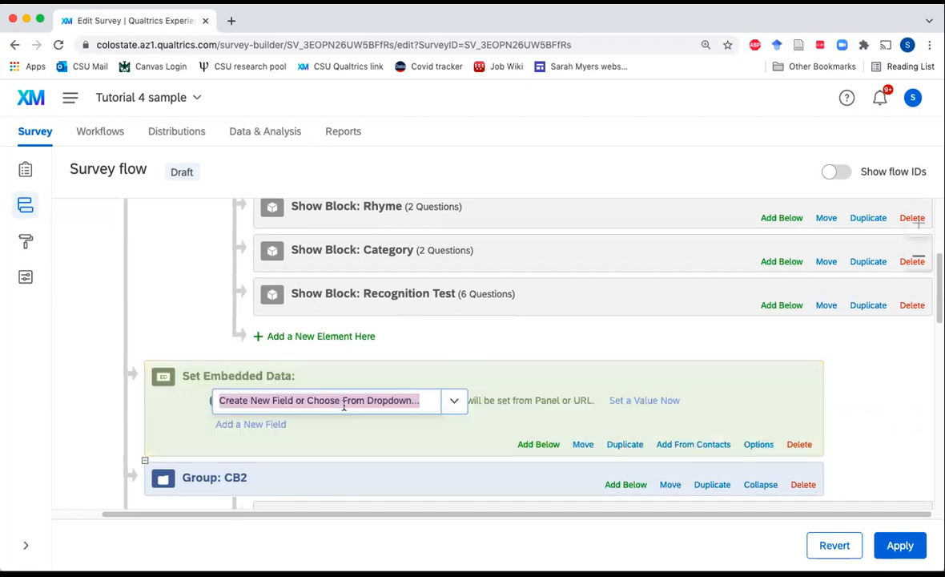
text(CB)
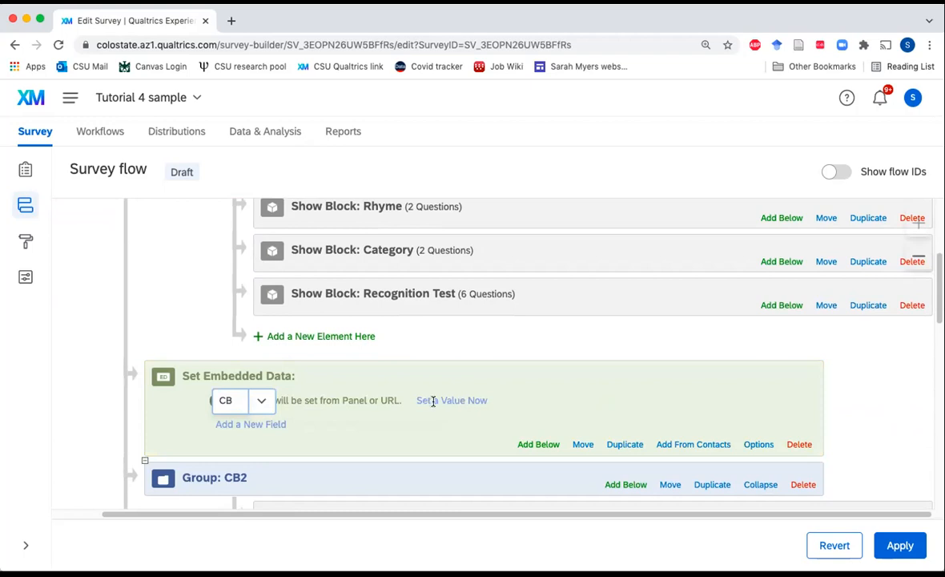
click(362, 424)
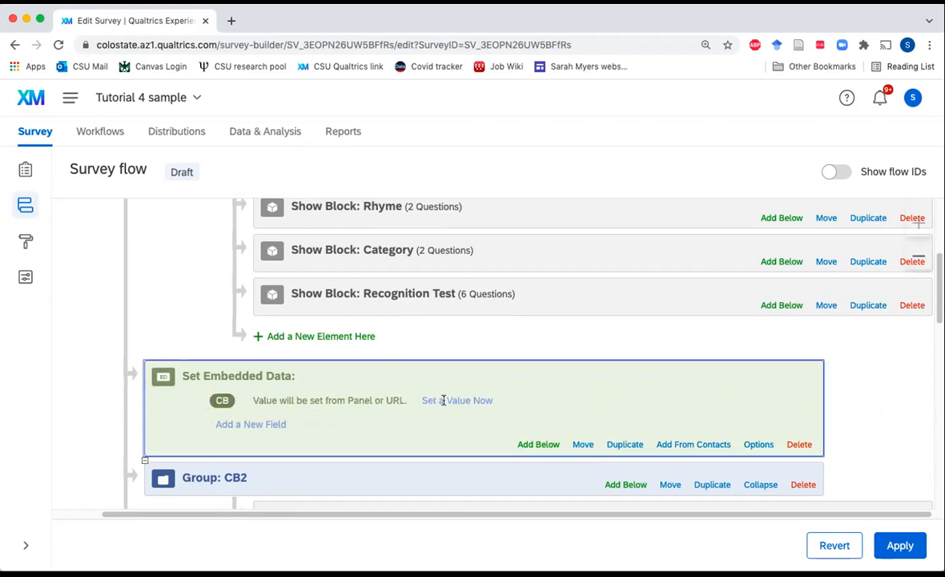
click(455, 400)
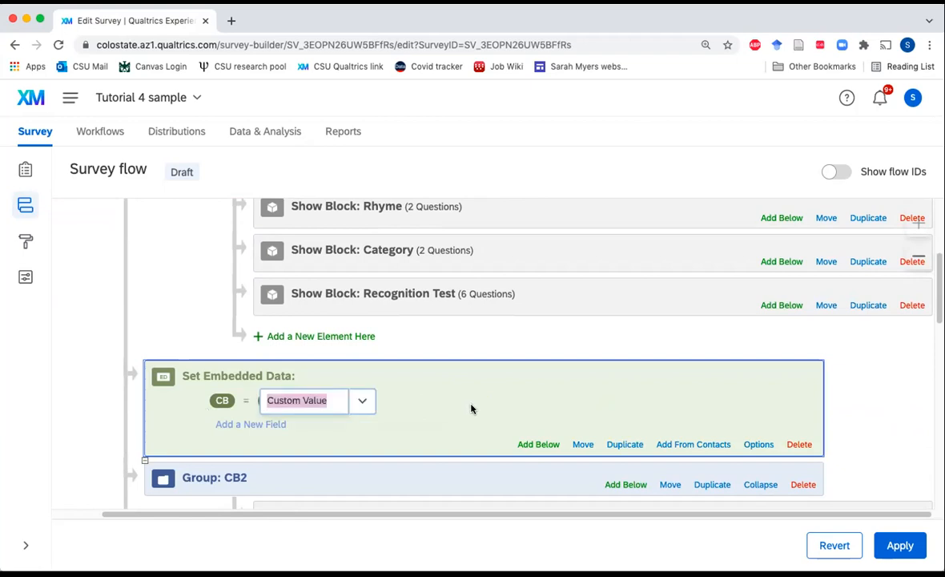
text(1)
key(Return)
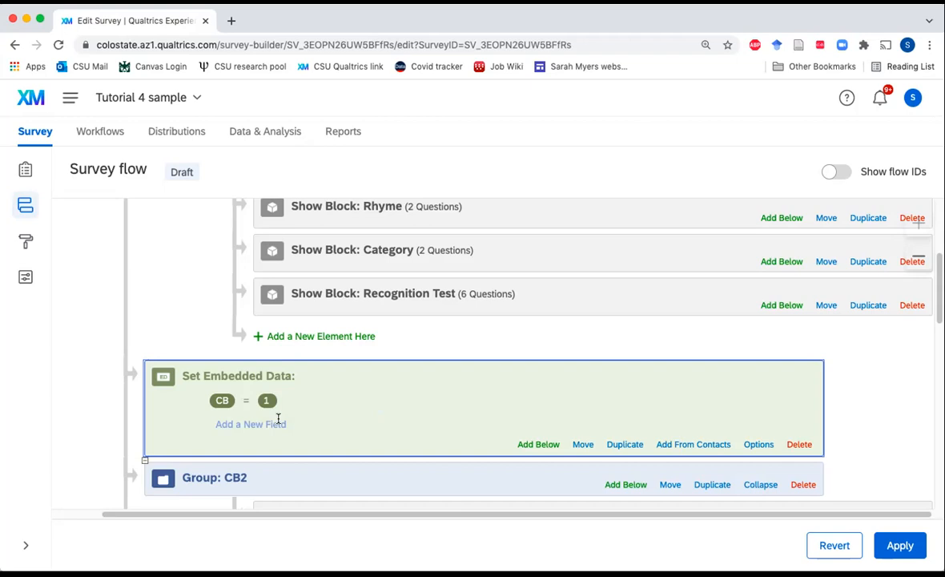
Add a second embedded data field named Order with the value U,R,C.
click(233, 426)
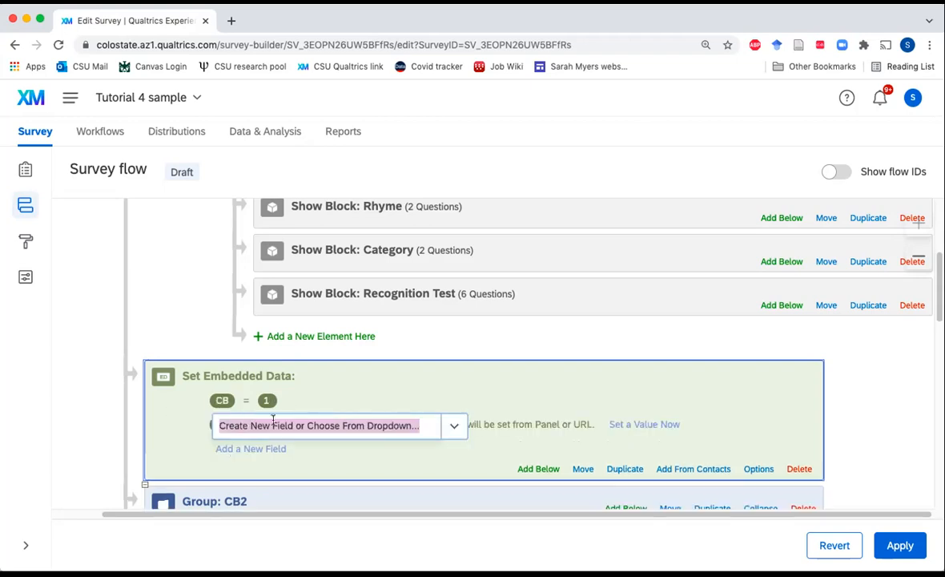
text(Order)
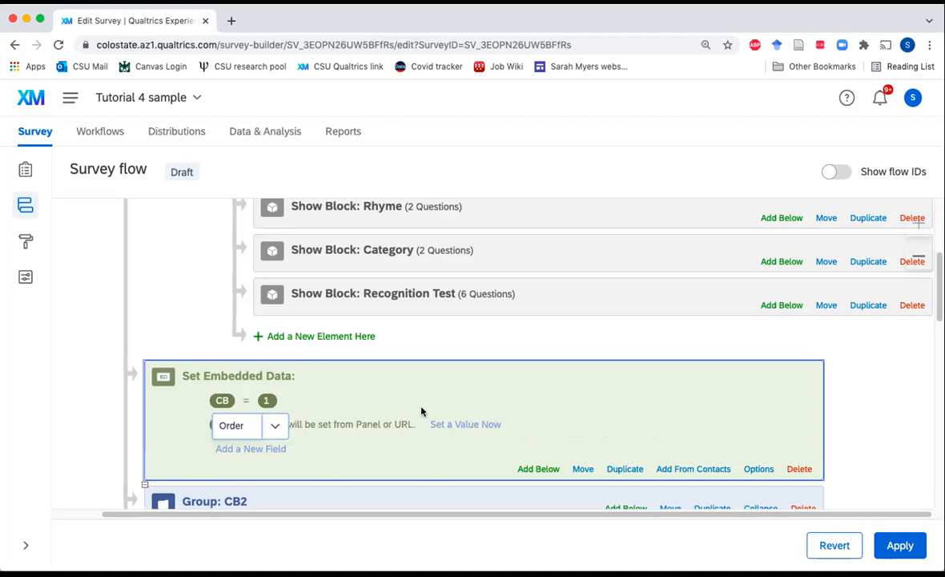
key(Return)
click(449, 424)
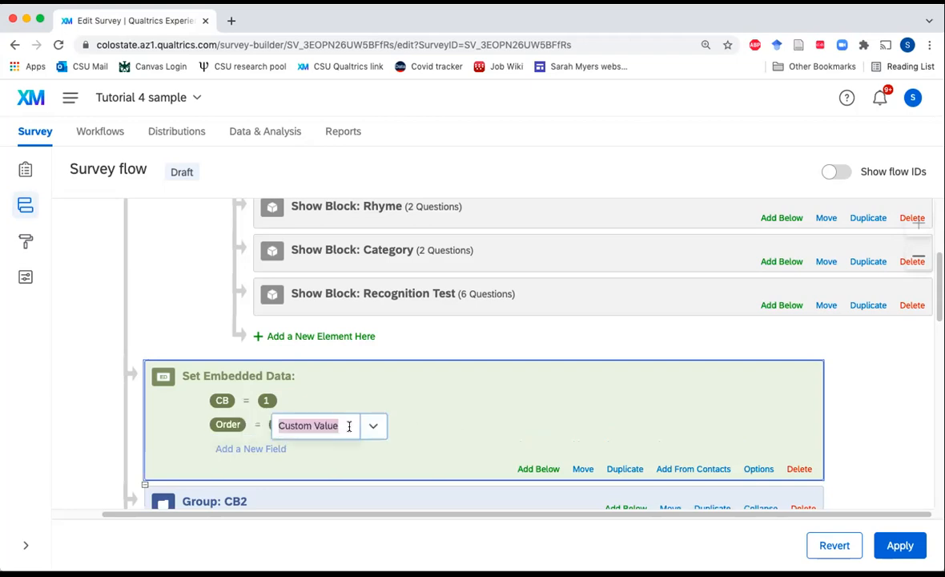
text(U,)
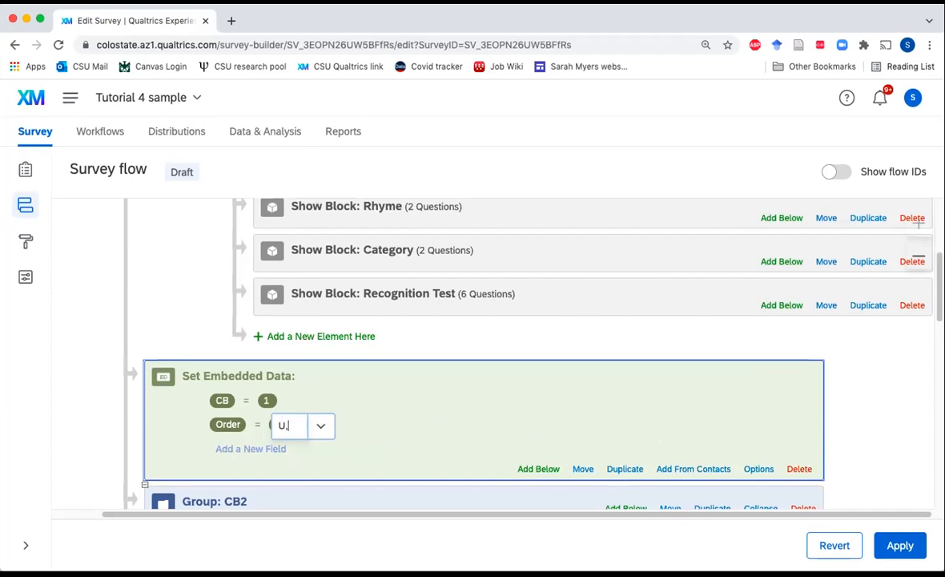
text(R,C)
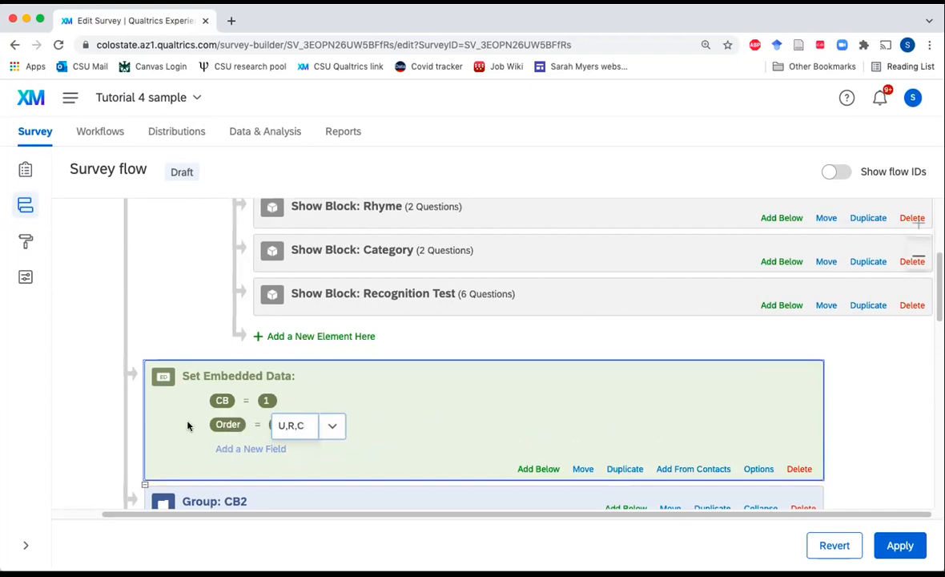
click(101, 437)
Move the embedded data element into group CB1 as its first element, above the Uppercase block.
scroll(336, 420, up, 1)
scroll(336, 420, down, 2)
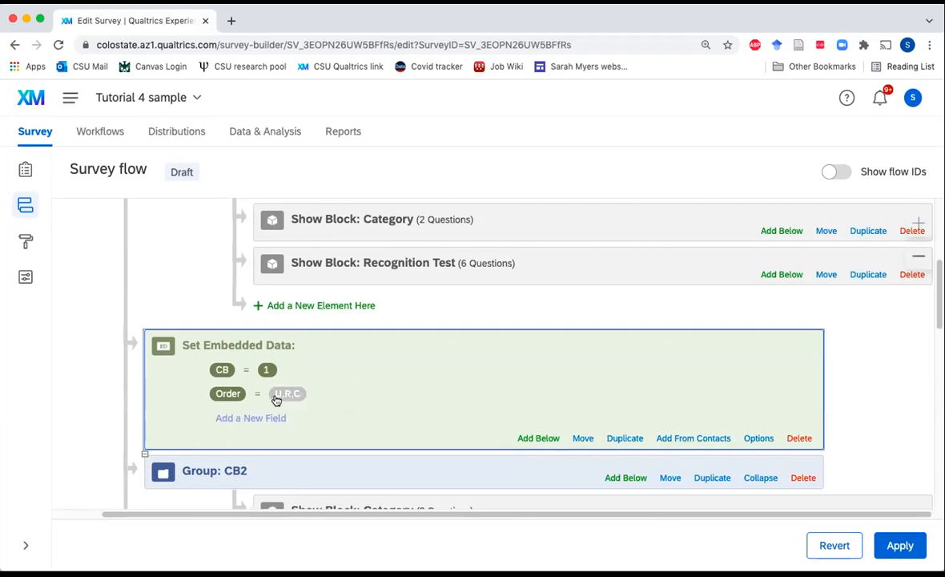
scroll(344, 389, up, 3)
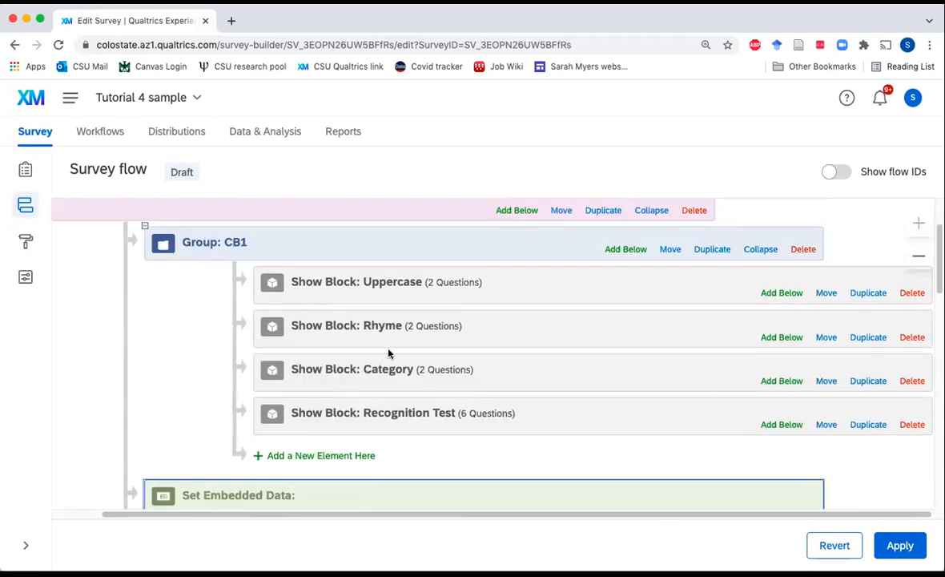
scroll(389, 353, down, 1)
scroll(389, 353, down, 3)
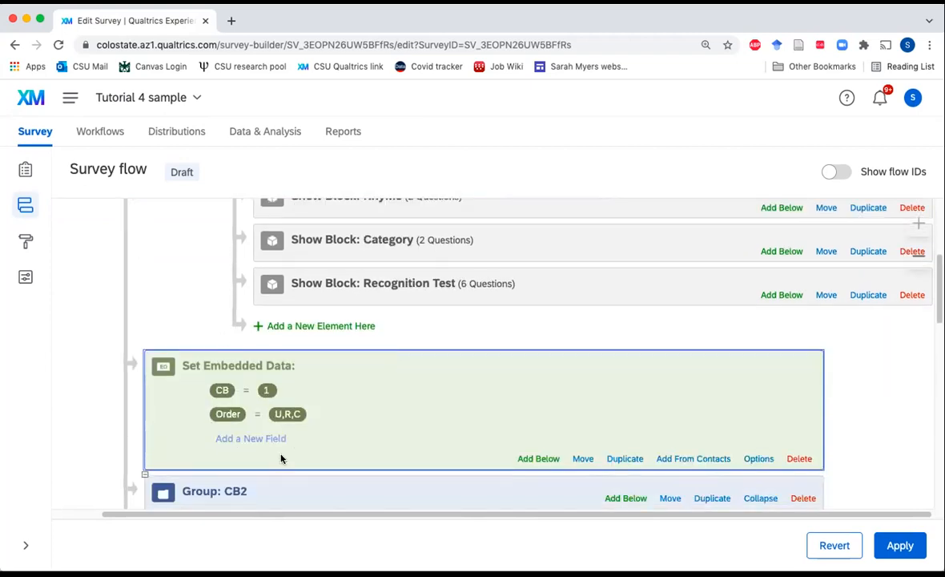
scroll(480, 413, up, 1)
drag(580, 494, 622, 355)
scroll(629, 330, up, 3)
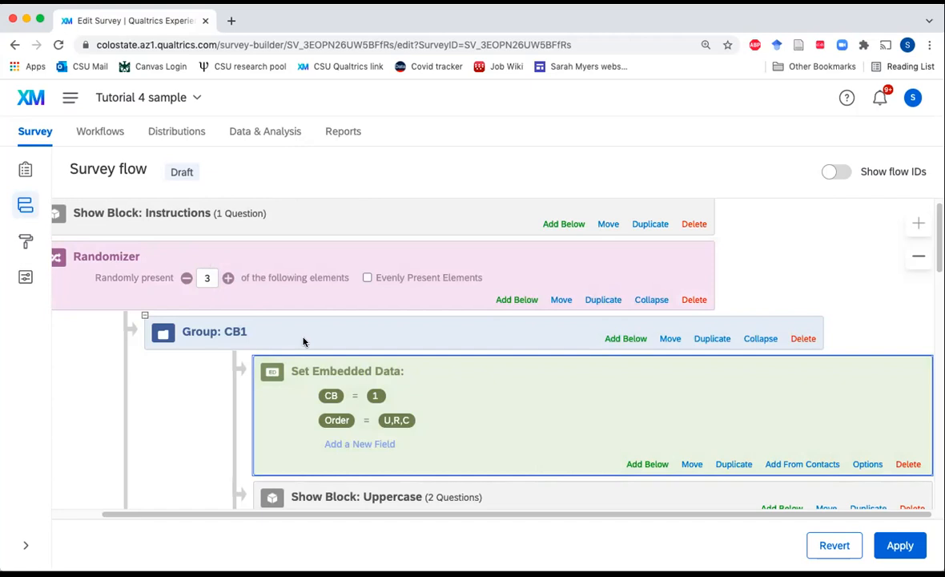
Set the randomizer to present 1 of its elements and enable evenly presented elements.
scroll(303, 341, down, 3)
scroll(232, 246, up, 2)
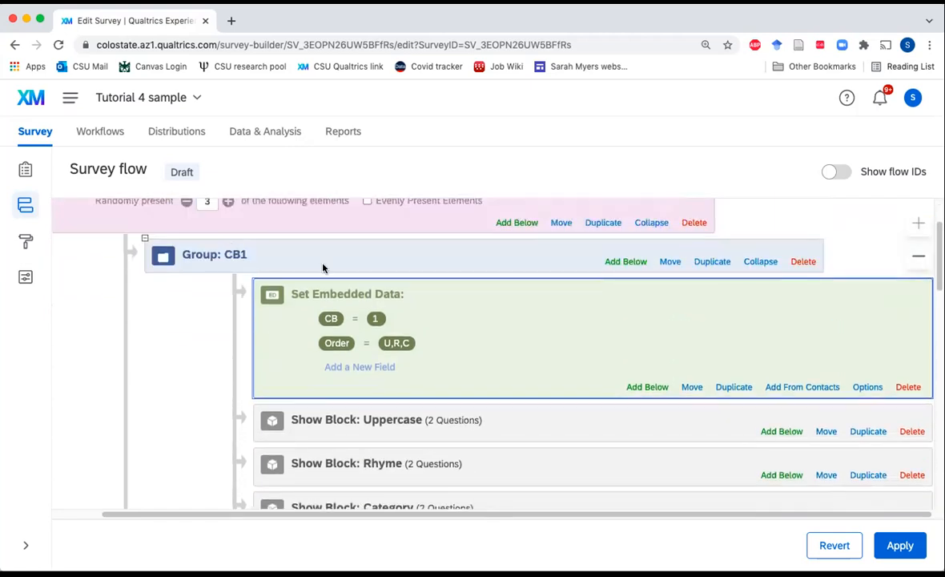
scroll(302, 316, down, 10)
scroll(398, 430, up, 10)
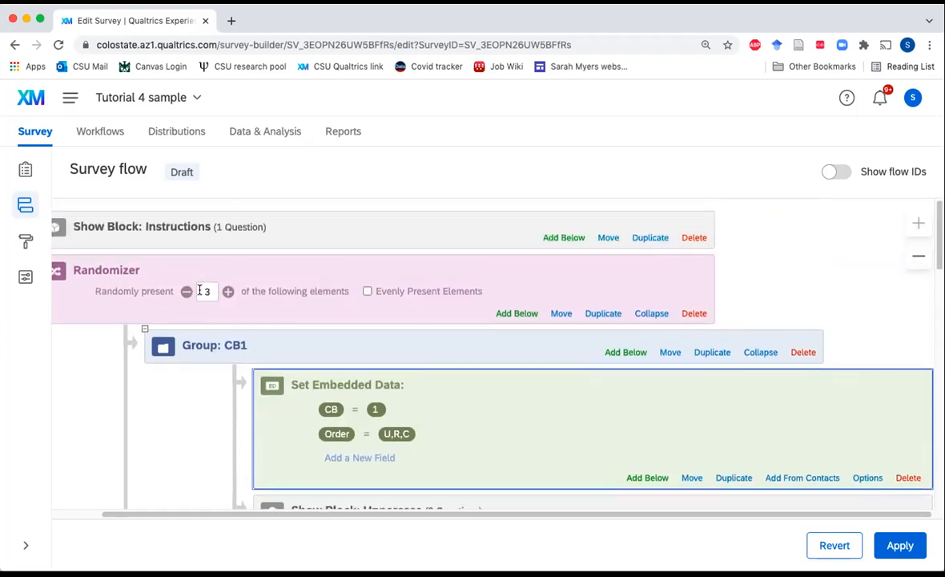
double_click(204, 291)
text(1)
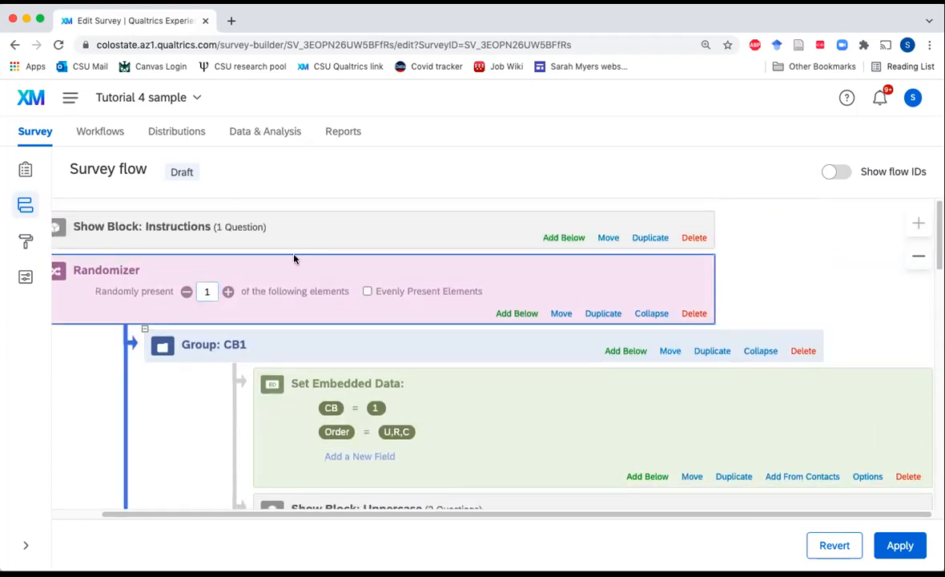
click(366, 291)
Check groups CB1 to CB3 in the randomizer and apply the survey flow changes.
scroll(431, 296, down, 10)
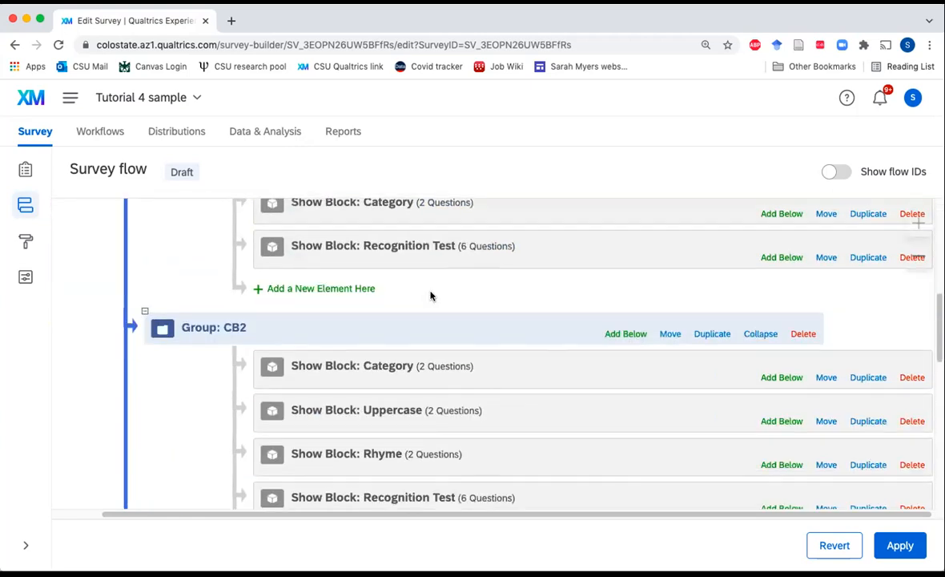
scroll(412, 305, down, 5)
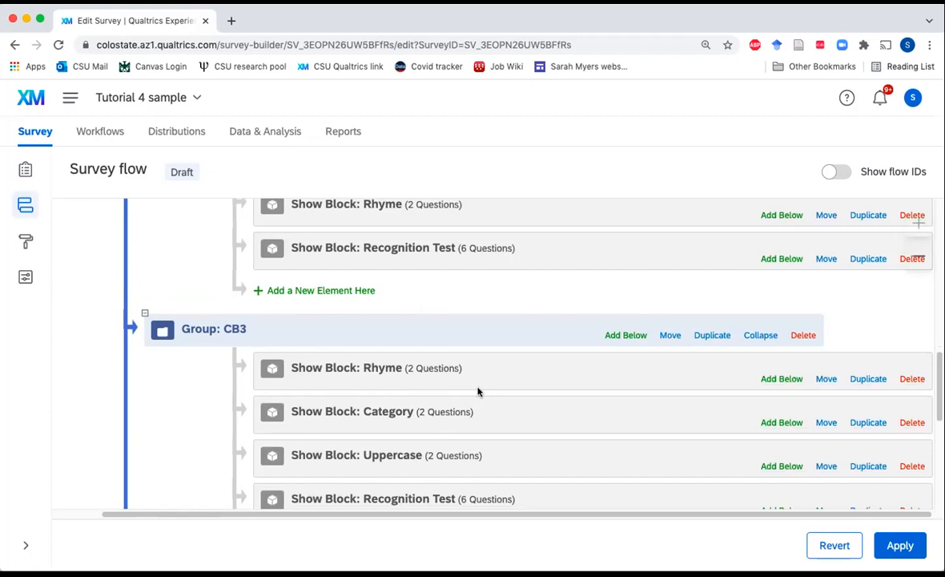
scroll(478, 391, up, 10)
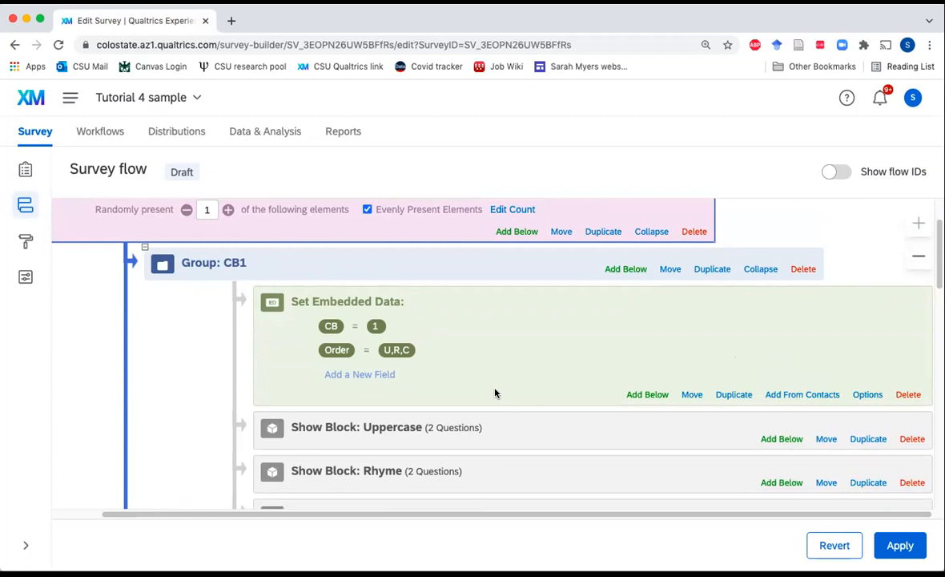
click(900, 545)
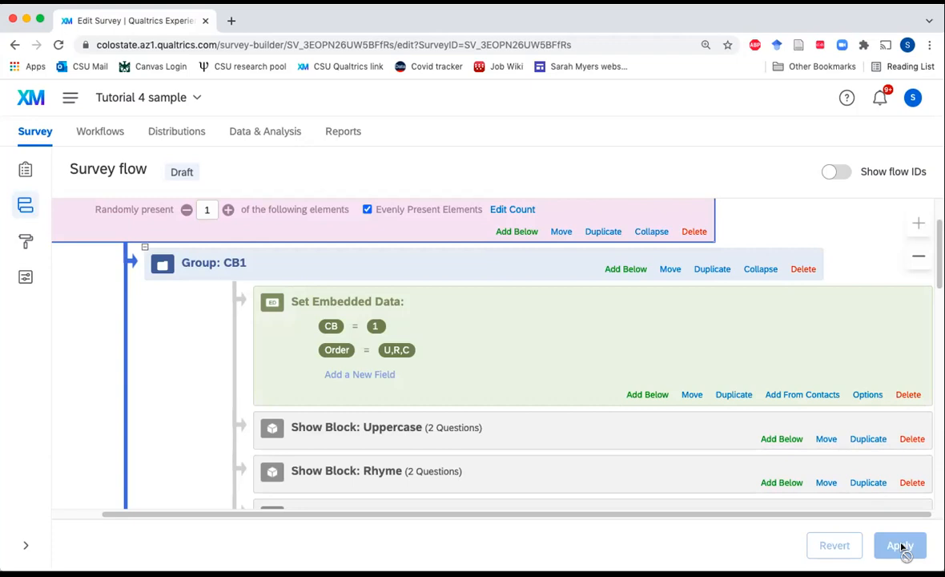
Open the Scoring page from the advanced survey options.
click(27, 278)
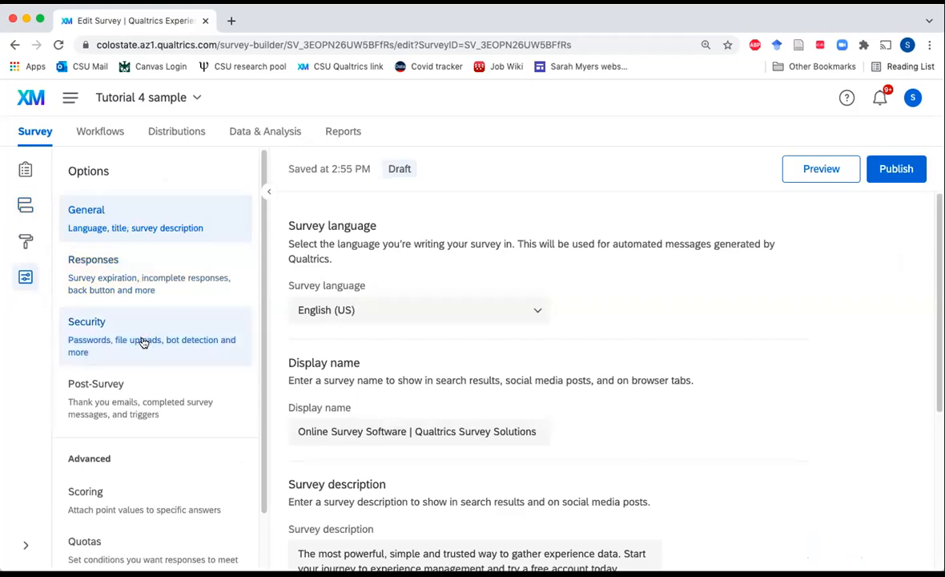
scroll(112, 424, down, 2)
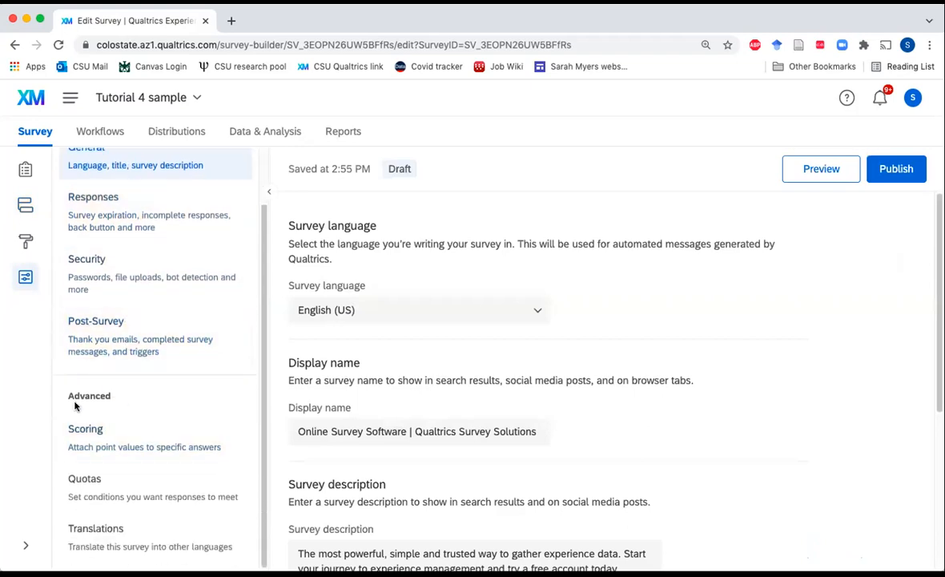
click(75, 436)
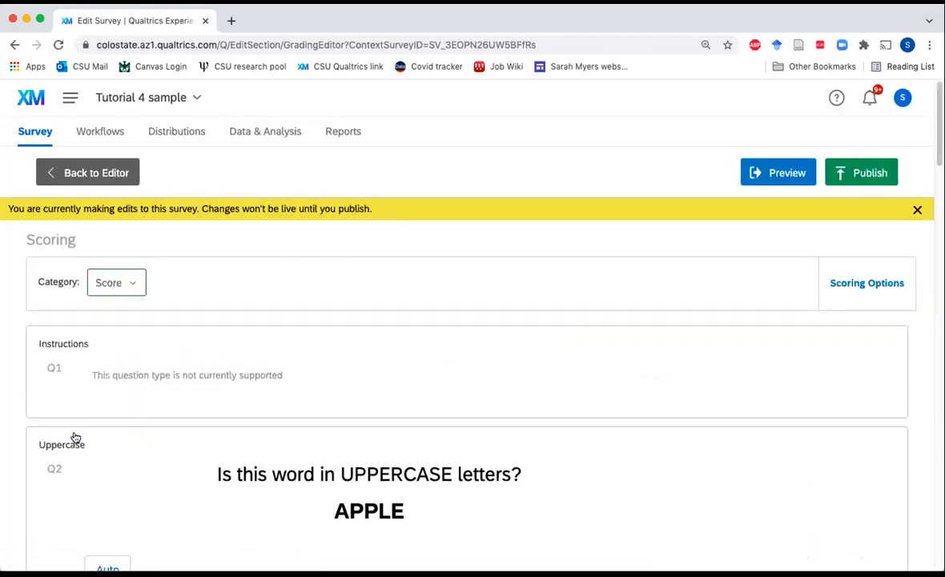
Examine the scoring fields of the questions in each block, from Instructions through the Recognition Test.
scroll(435, 405, down, 3)
scroll(435, 405, down, 1)
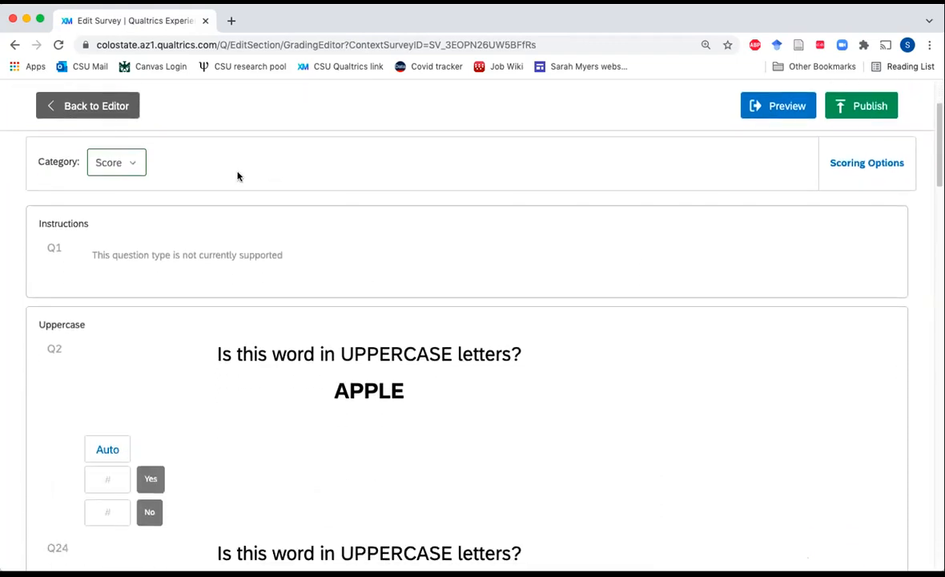
scroll(195, 466, down, 10)
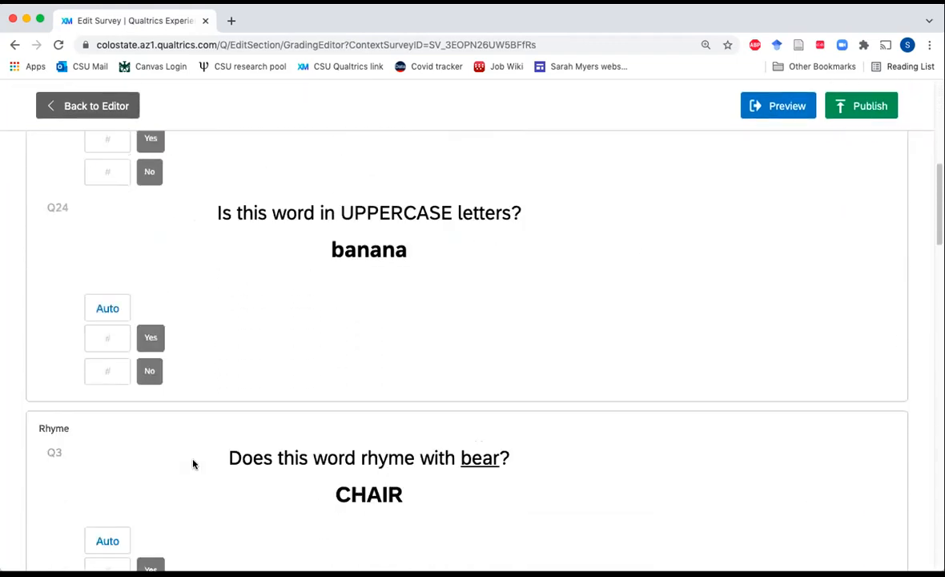
scroll(193, 464, up, 10)
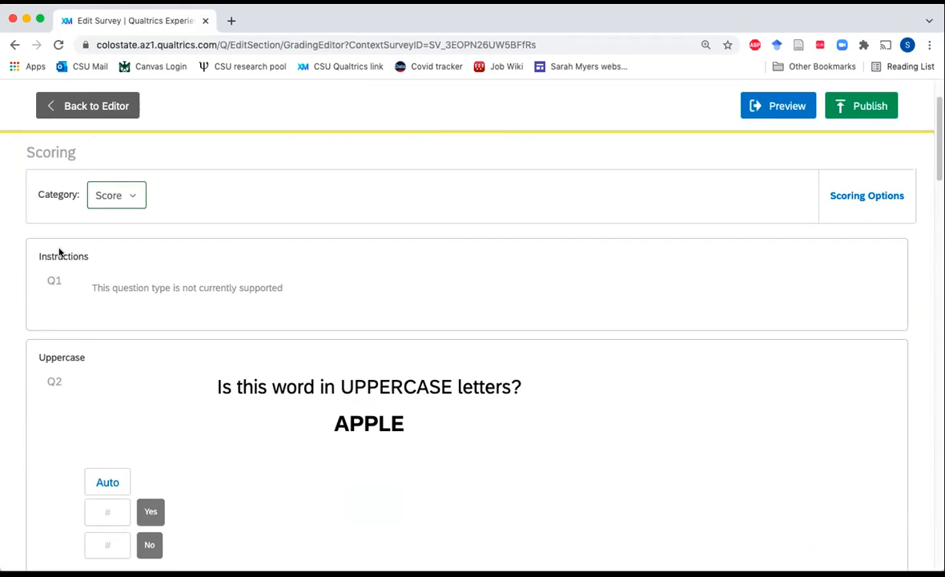
scroll(49, 372, down, 7)
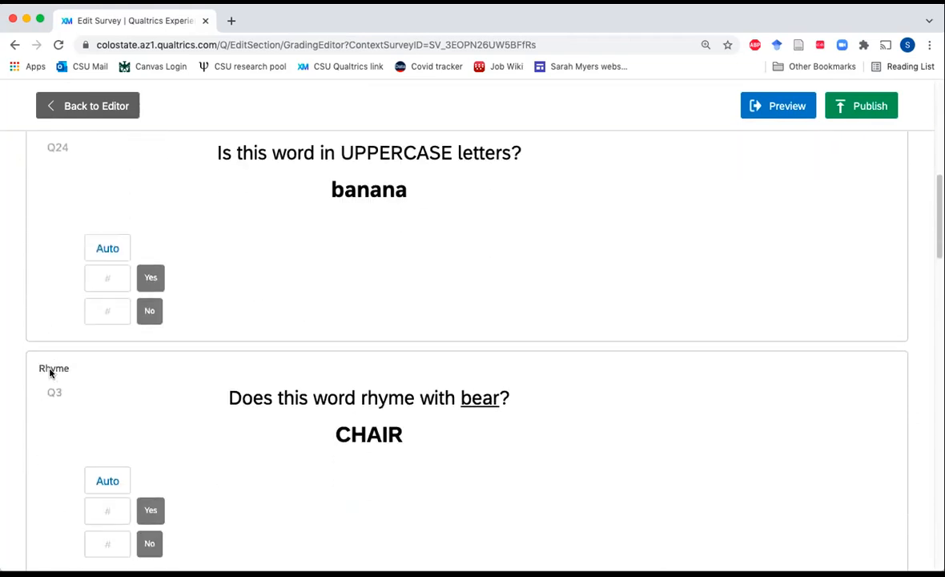
scroll(56, 291, down, 3)
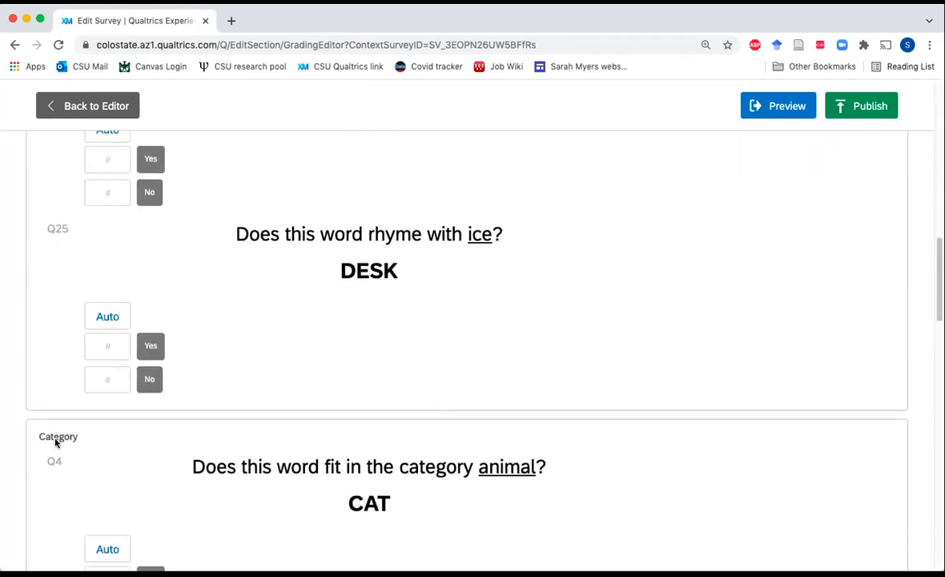
scroll(54, 441, down, 10)
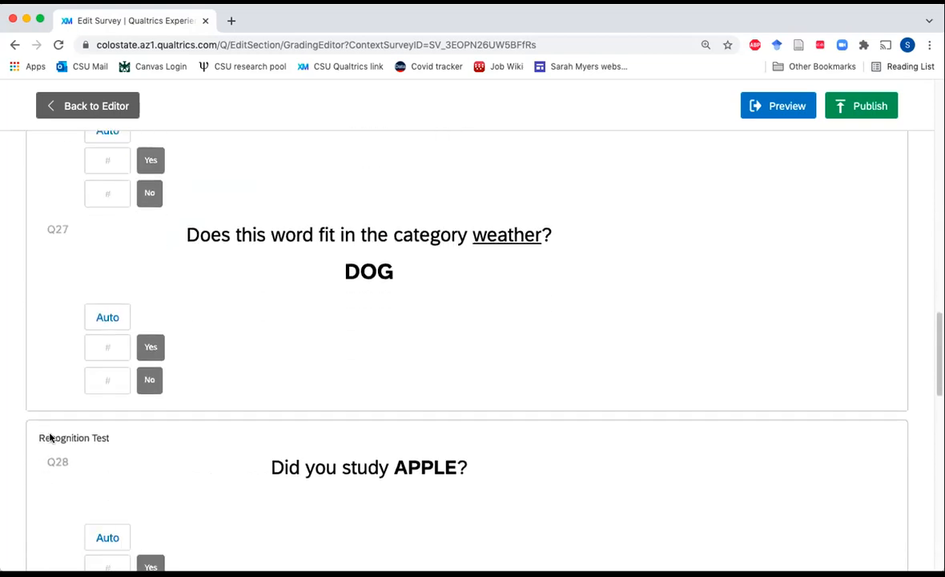
scroll(93, 461, down, 4)
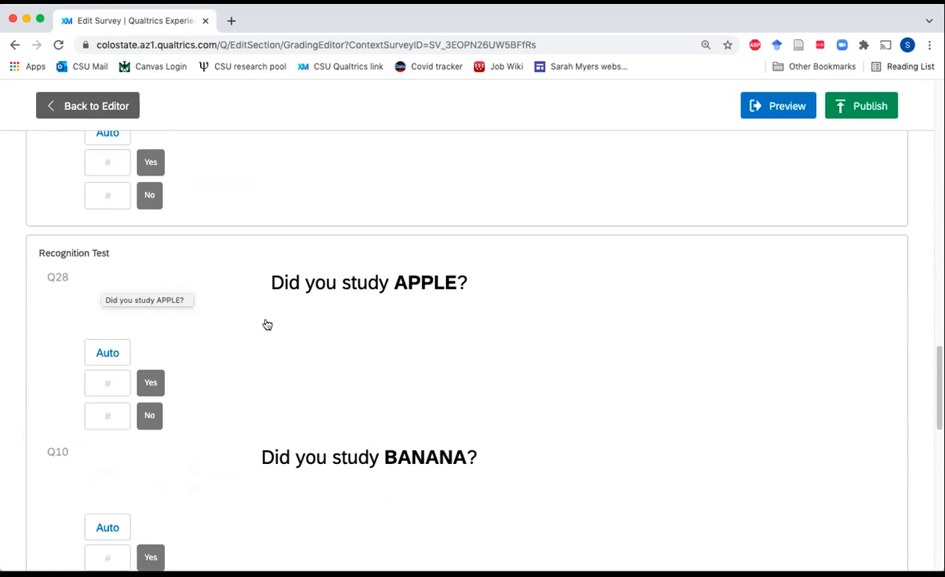
scroll(264, 310, down, 3)
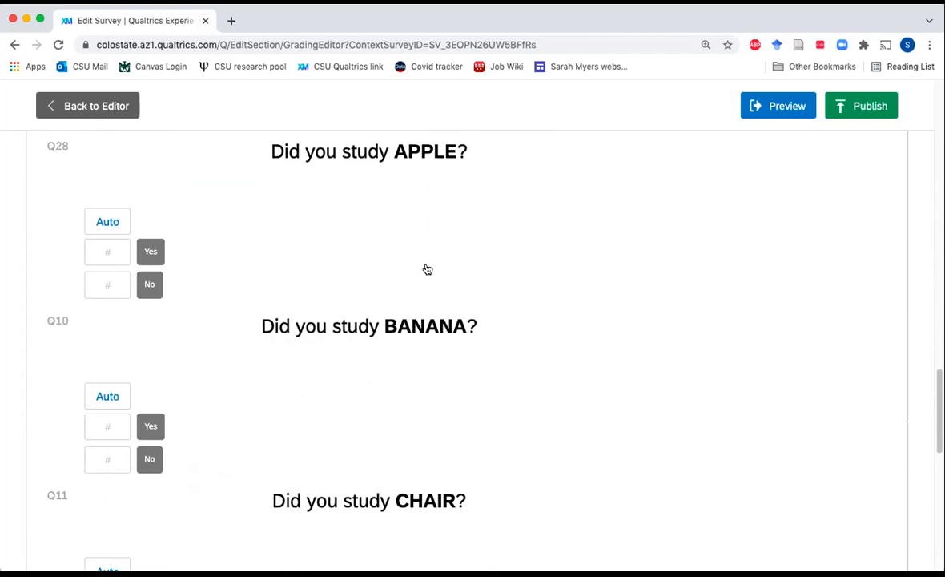
Score the Yes answers of the APPLE and BANANA questions in the Recognition Test block as 1.
scroll(428, 270, down, 15)
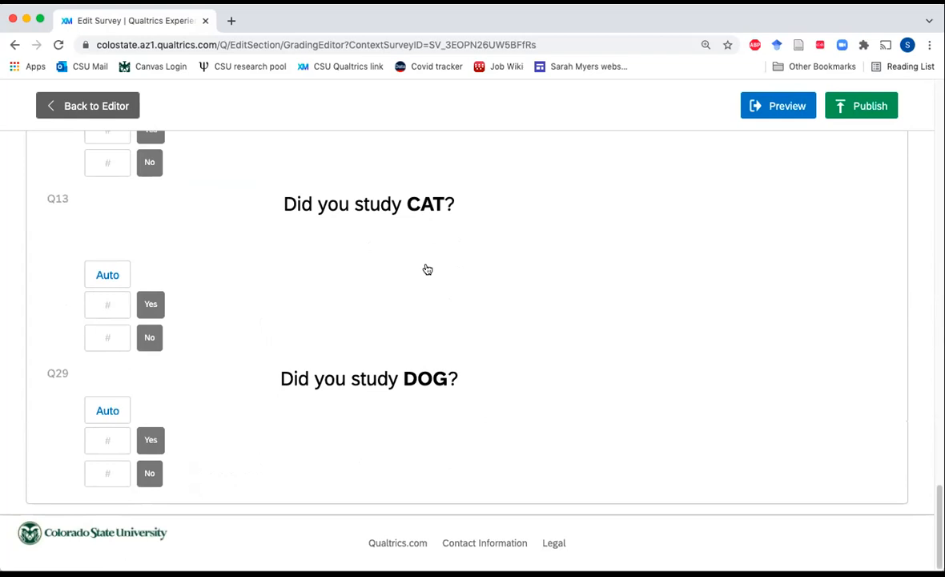
scroll(428, 269, up, 8)
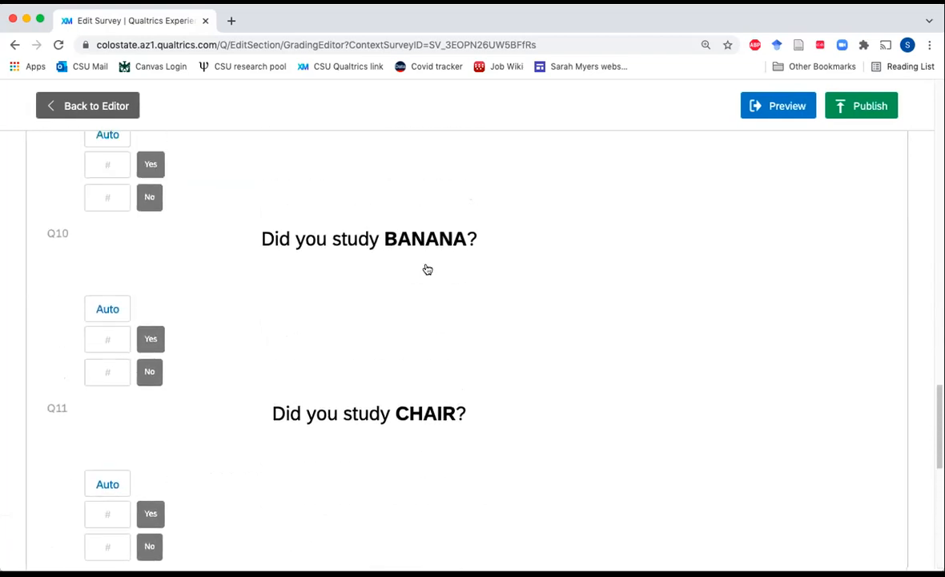
scroll(428, 269, up, 2)
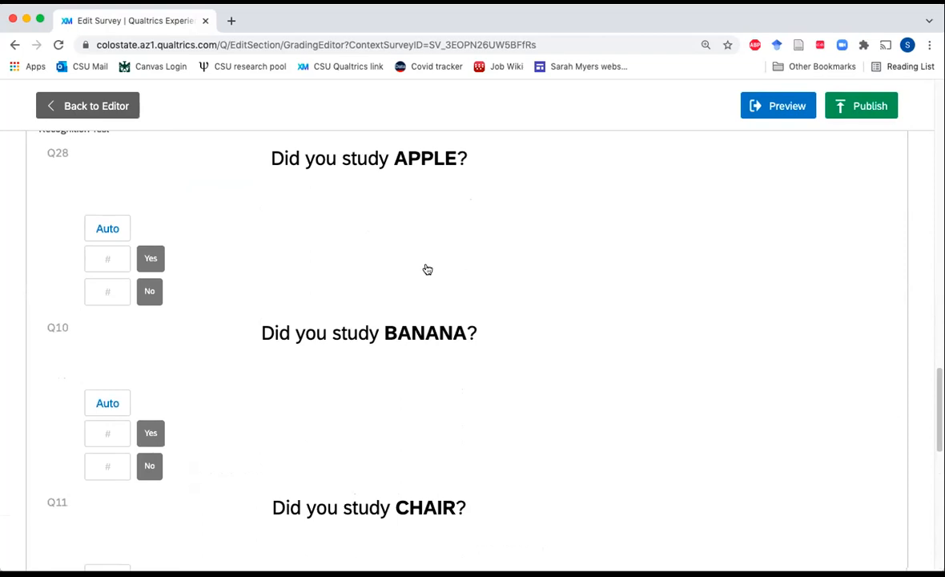
click(107, 260)
click(123, 260)
text(1)
double_click(113, 258)
click(99, 433)
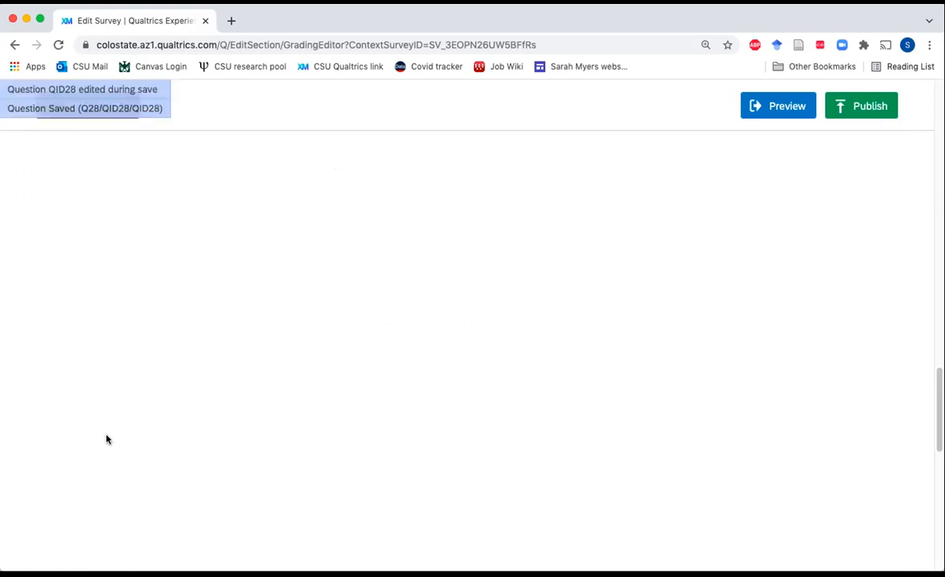
text(1)
click(261, 451)
Score the Yes answers of the CHAIR and DESK recognition questions as 1.
scroll(261, 452, down, 3)
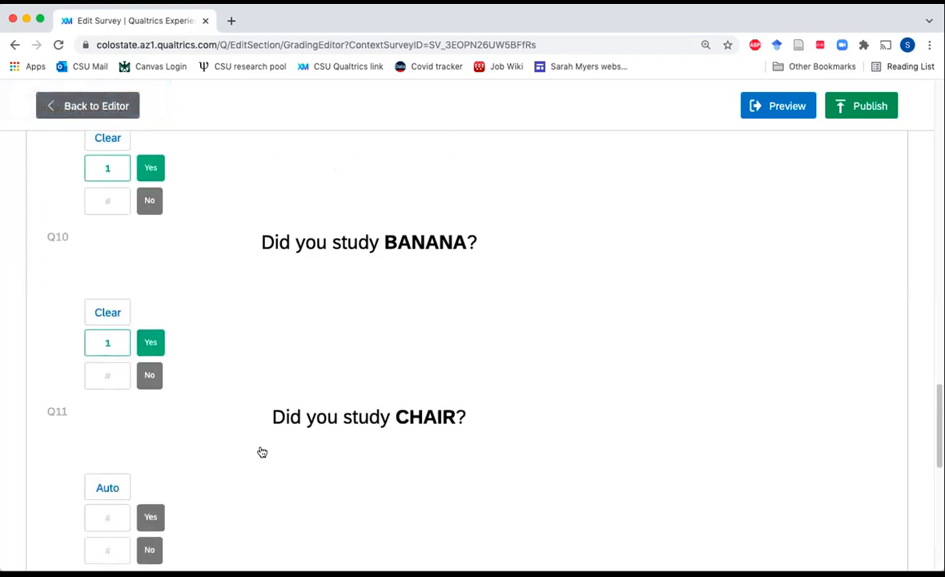
click(107, 467)
text(1)
scroll(250, 476, down, 8)
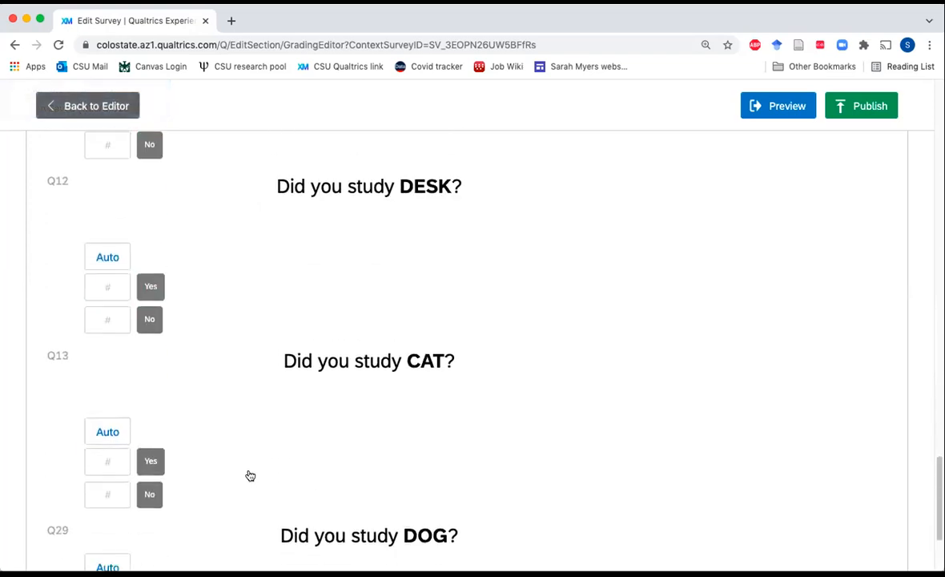
scroll(249, 475, up, 3)
click(111, 432)
text(1)
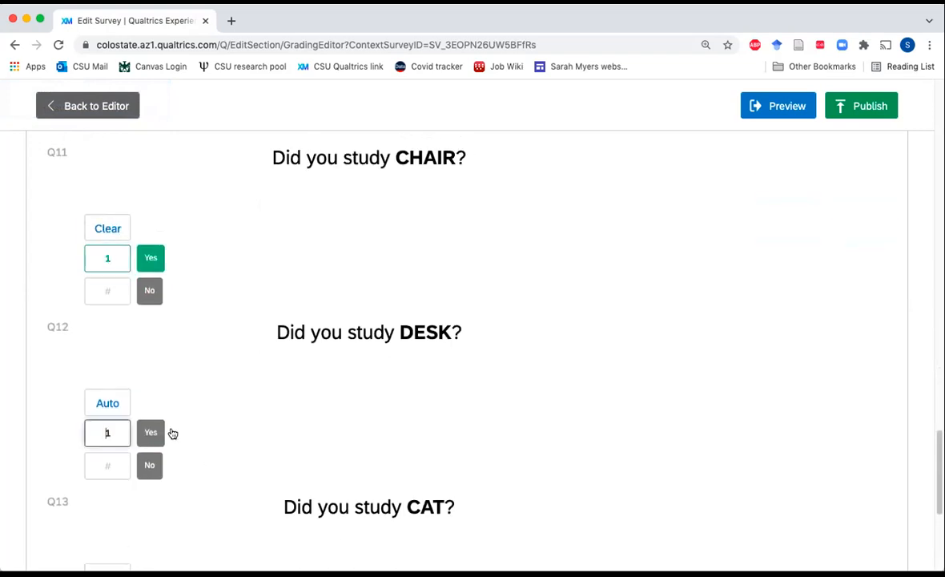
Score the Yes answers of the CAT and DOG recognition questions as 1.
scroll(176, 426, down, 3)
click(95, 406)
text(1)
scroll(255, 473, down, 2)
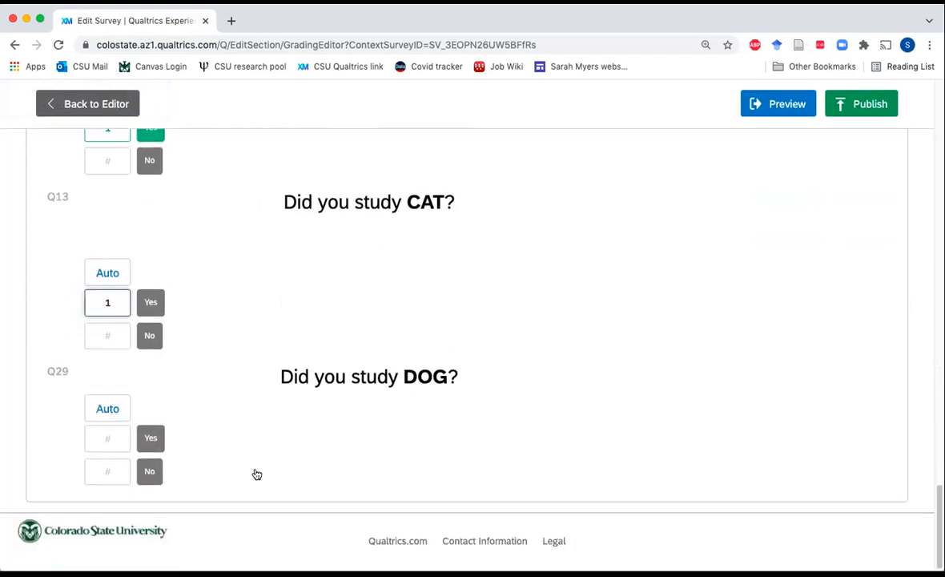
click(116, 433)
text(1)
click(567, 384)
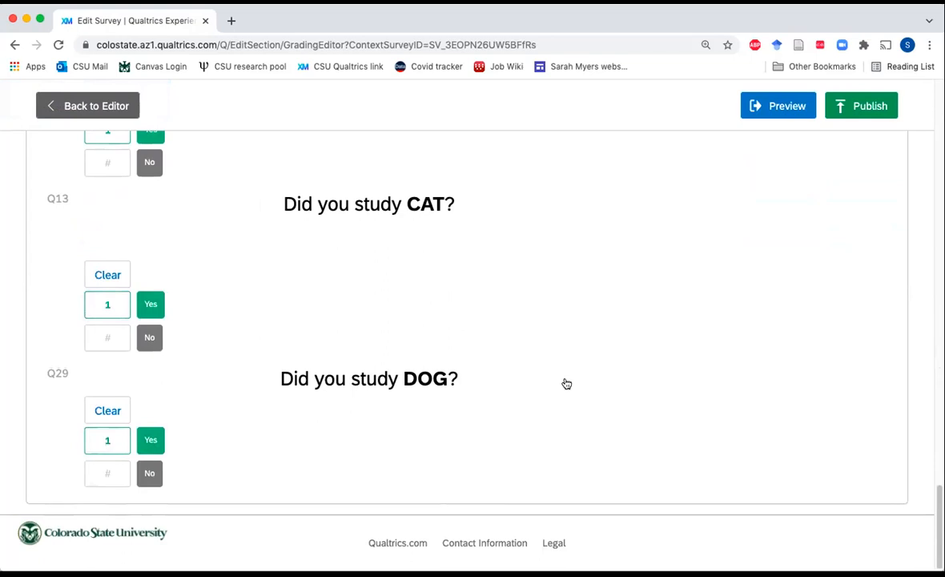
Add two scoring categories named Uppercase and Rhyme in the scoring options and save them.
scroll(566, 384, up, 6)
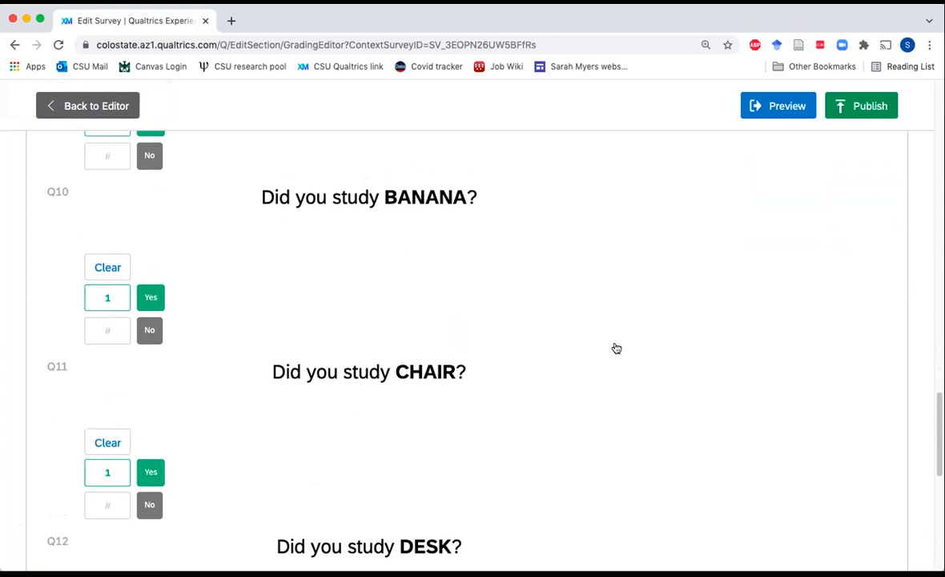
scroll(616, 348, up, 2)
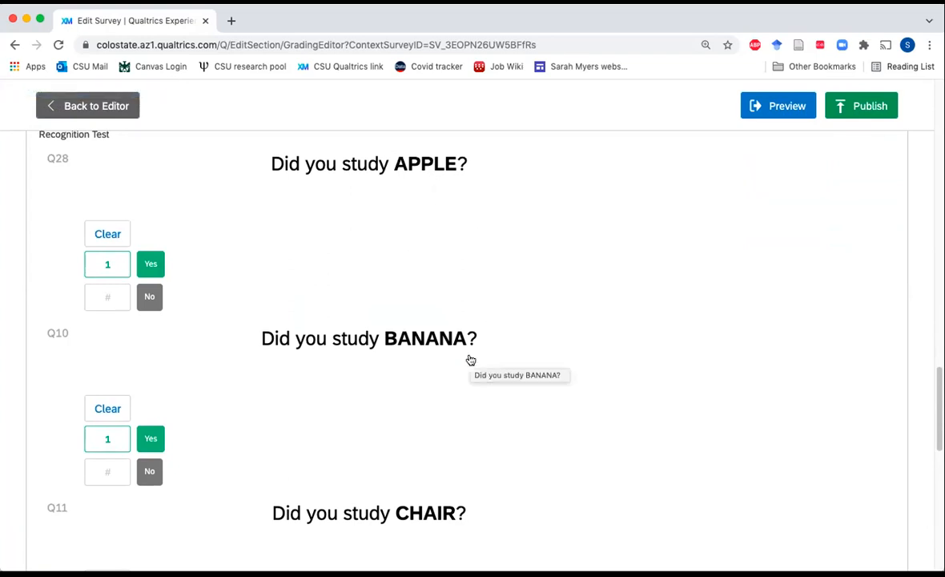
scroll(471, 360, down, 3)
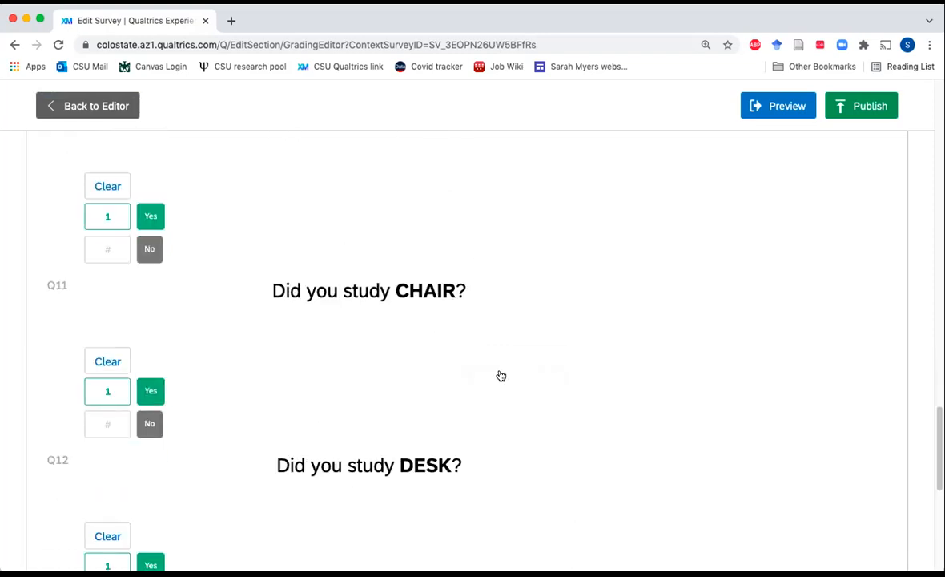
scroll(500, 375, up, 15)
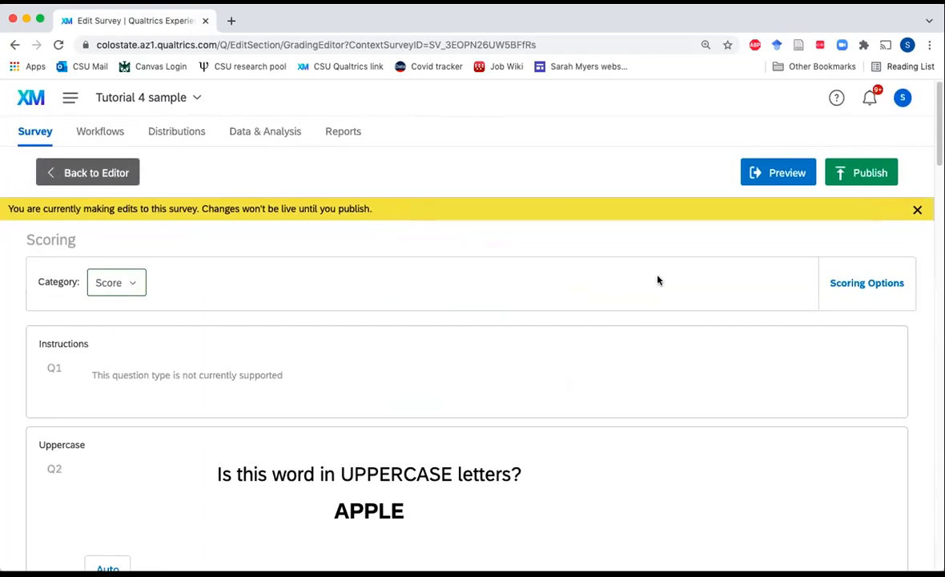
click(866, 284)
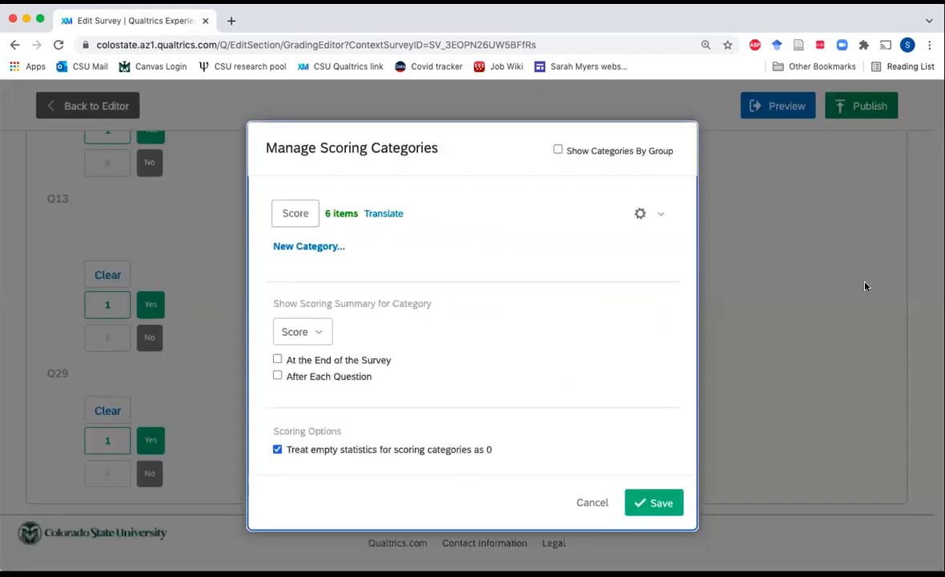
click(309, 247)
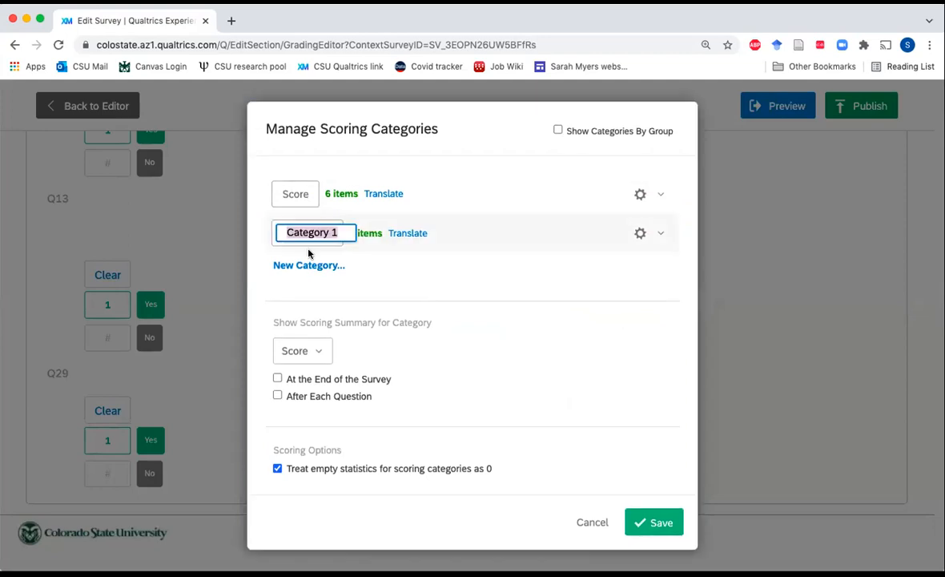
text(Uppercase)
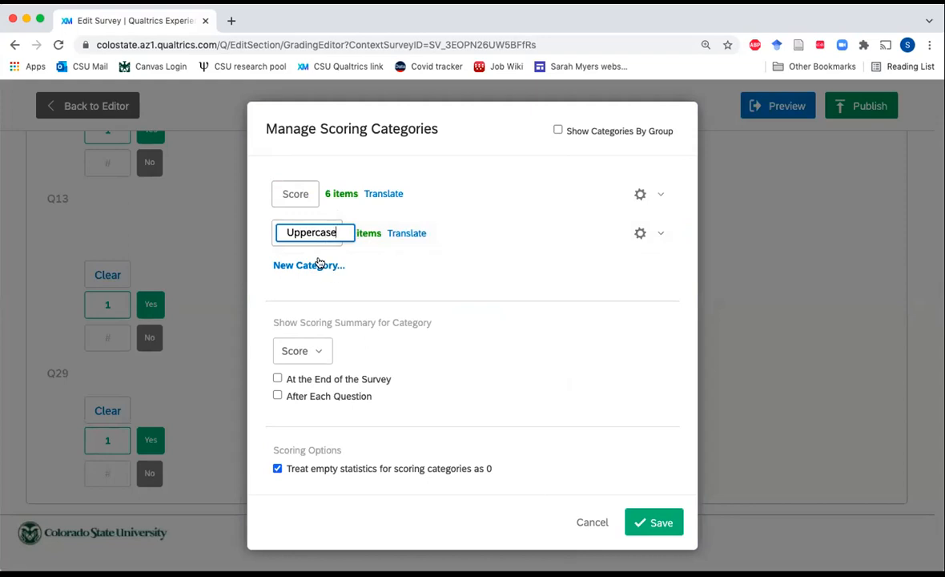
click(318, 264)
text(Rhyme)
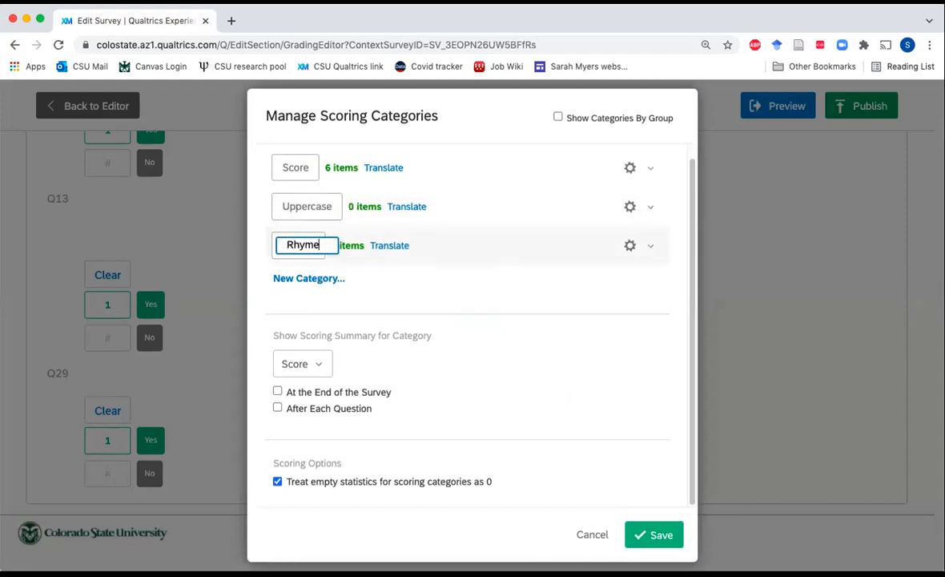
click(544, 280)
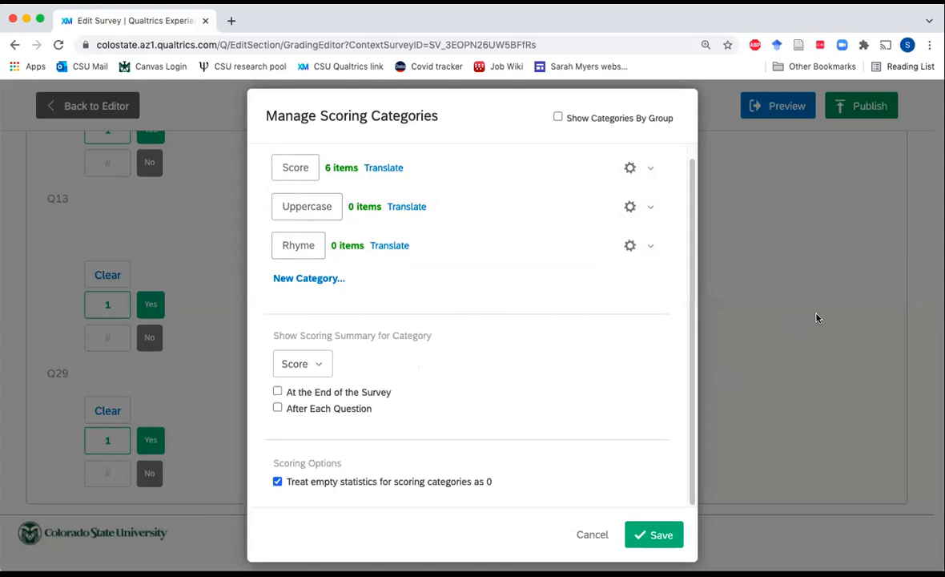
click(676, 531)
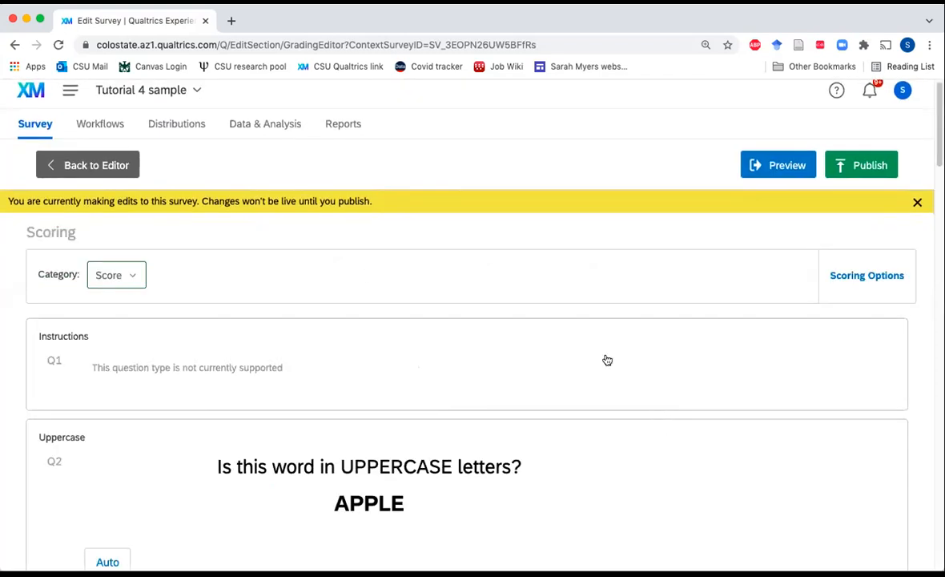
Switch the scoring category to Uppercase and check which words the Uppercase block presents.
click(103, 282)
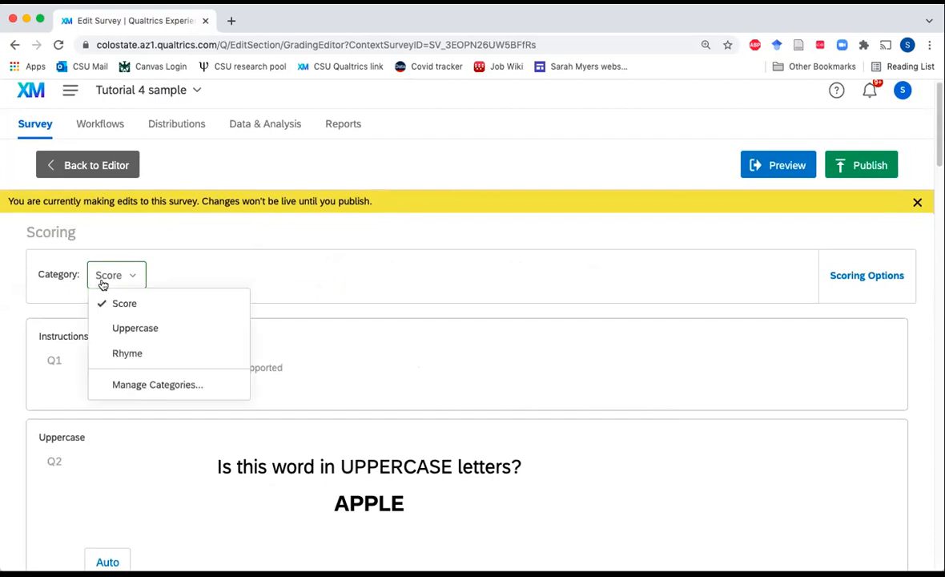
click(156, 334)
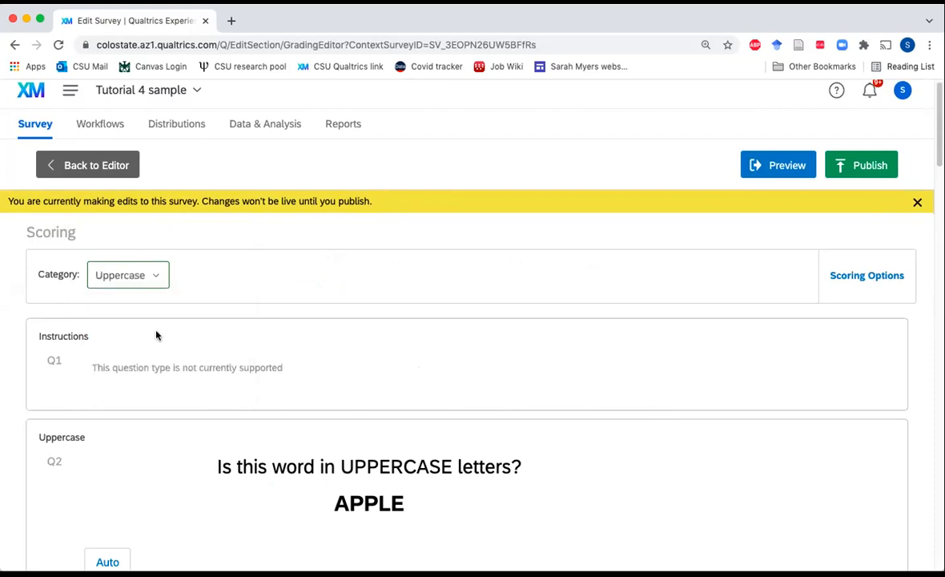
scroll(156, 335, down, 10)
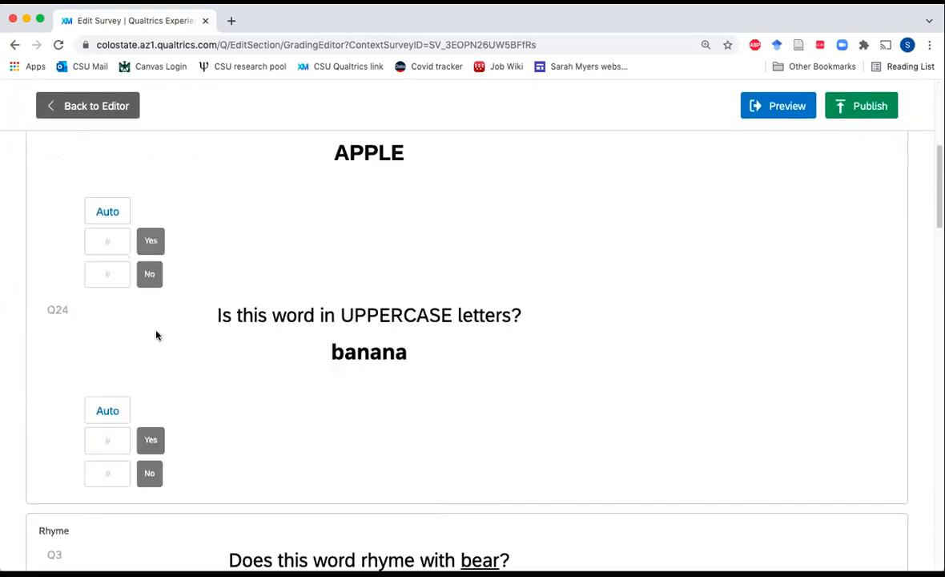
scroll(156, 336, up, 10)
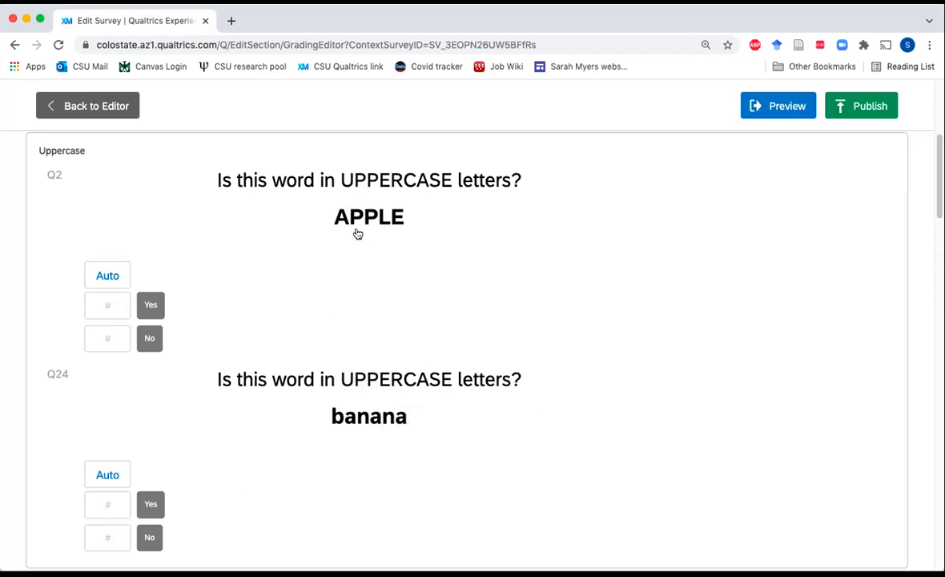
Score the Yes answers of the APPLE and BANANA recognition questions as 1 in the Uppercase category.
scroll(335, 451, down, 1)
scroll(337, 452, down, 15)
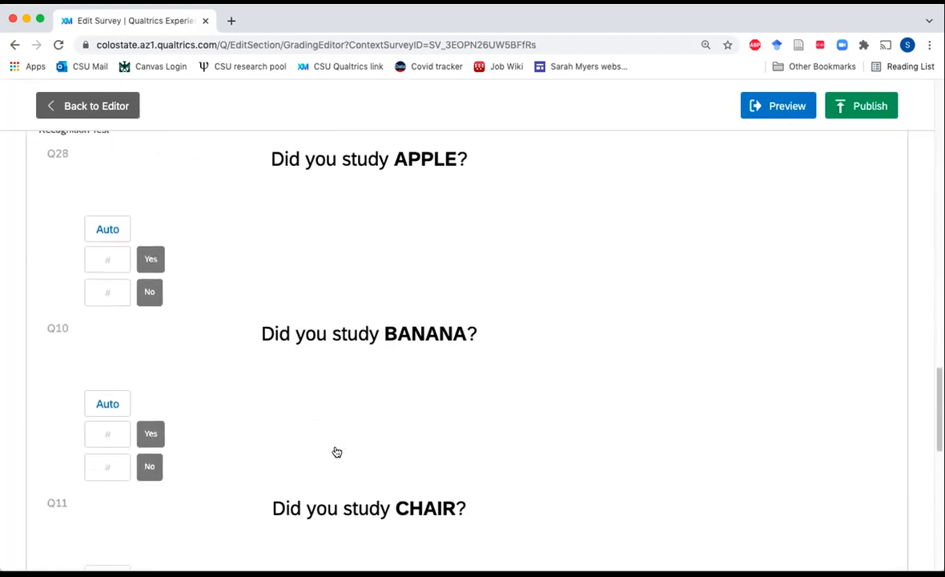
scroll(337, 450, up, 1)
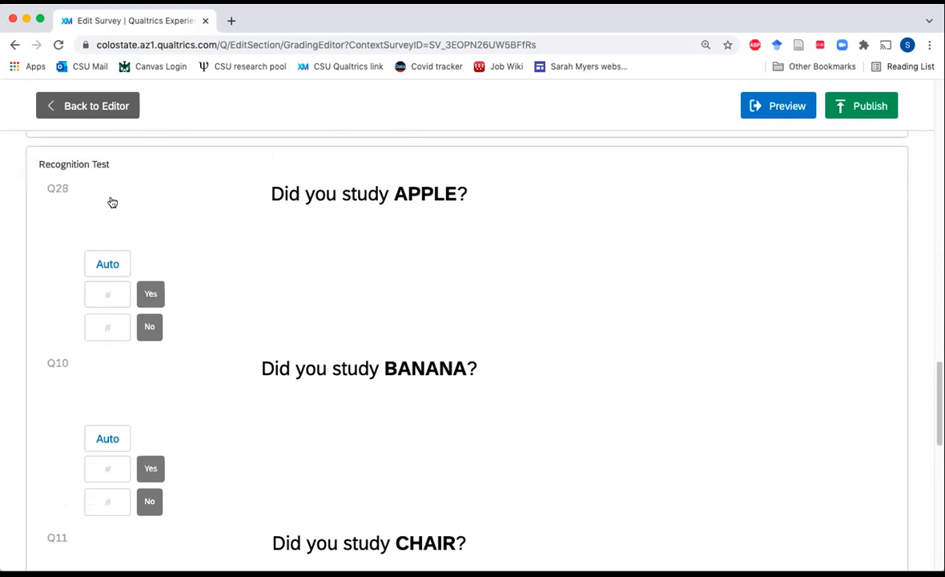
click(116, 297)
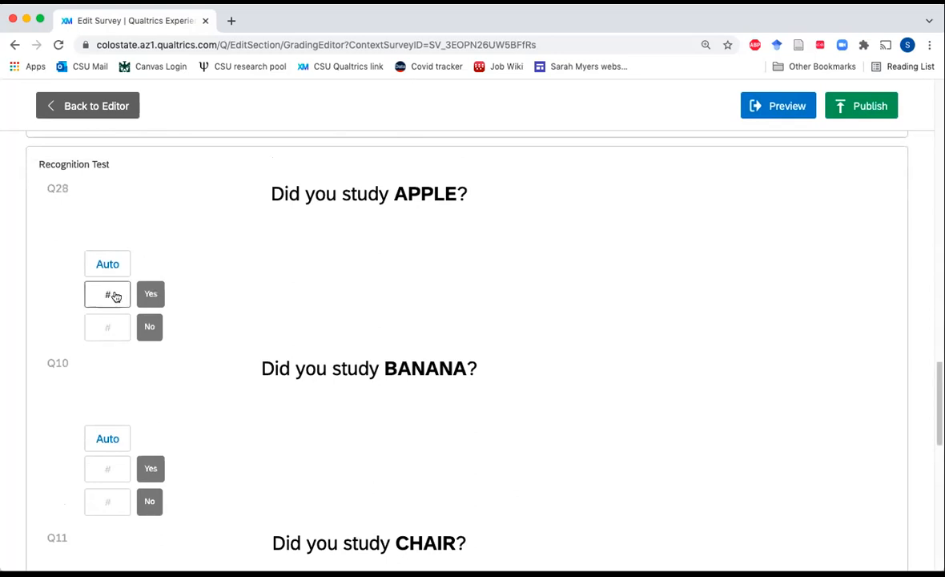
text(1)
click(102, 468)
text(1)
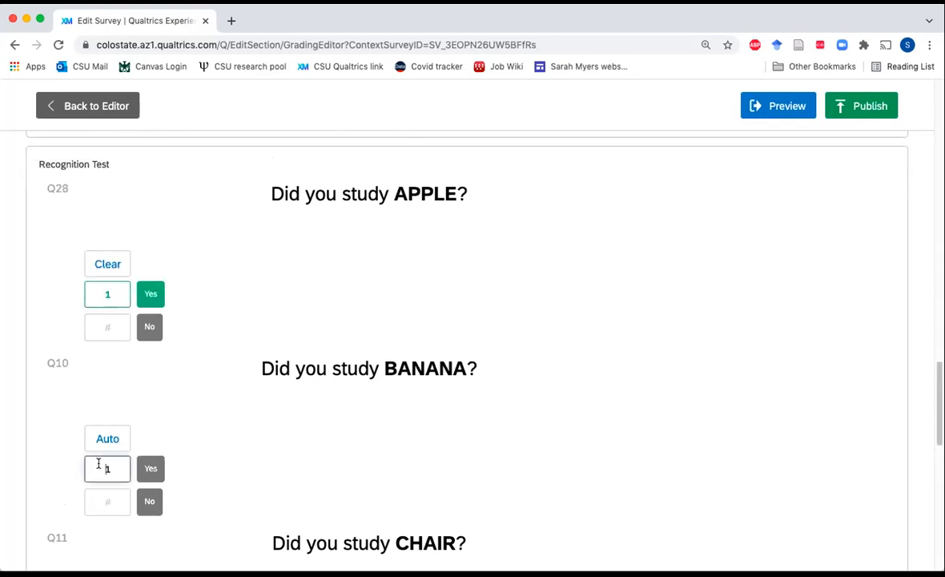
scroll(424, 405, down, 3)
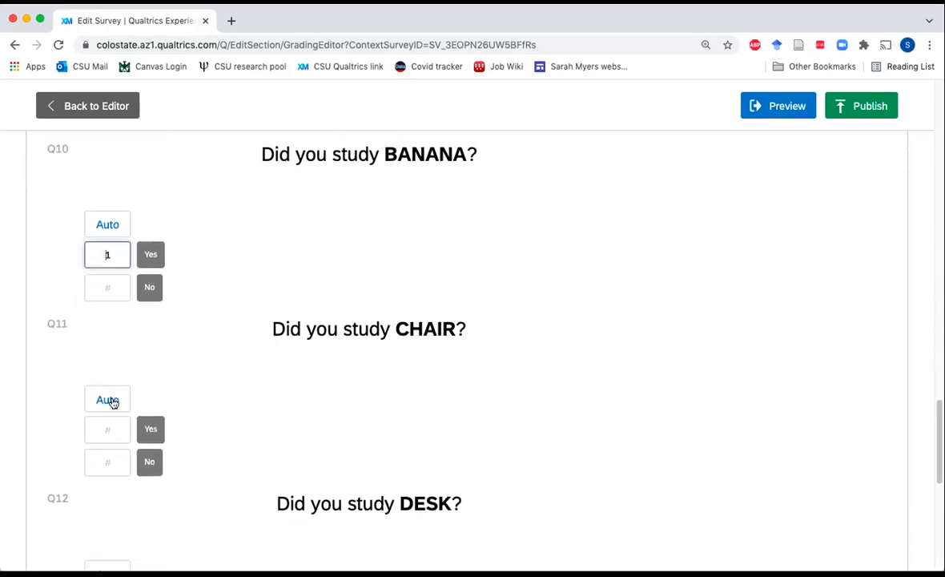
scroll(113, 403, down, 3)
click(113, 403)
scroll(113, 403, down, 3)
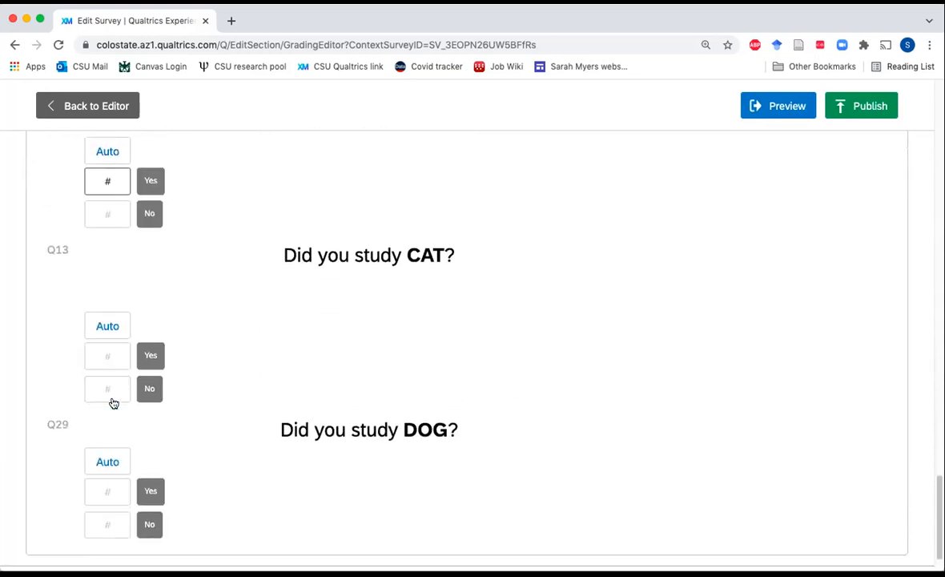
Switch the scoring category to Rhyme and check which words the Rhyme block presents.
scroll(113, 403, up, 15)
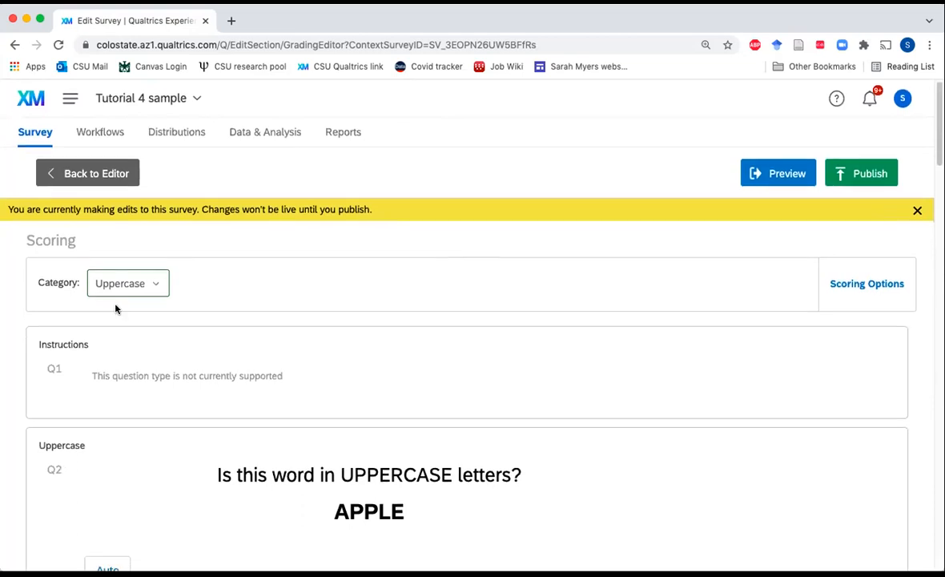
click(126, 281)
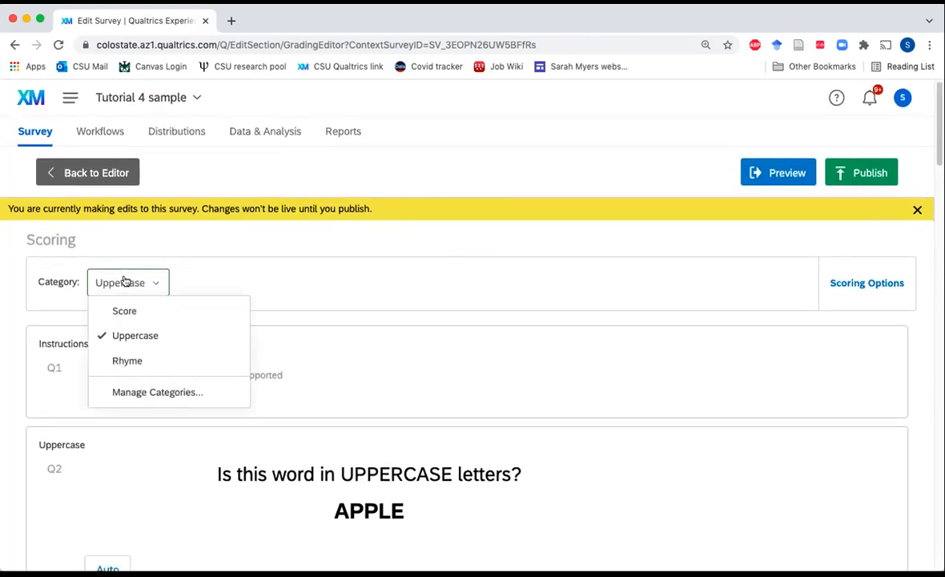
click(149, 364)
scroll(286, 366, down, 8)
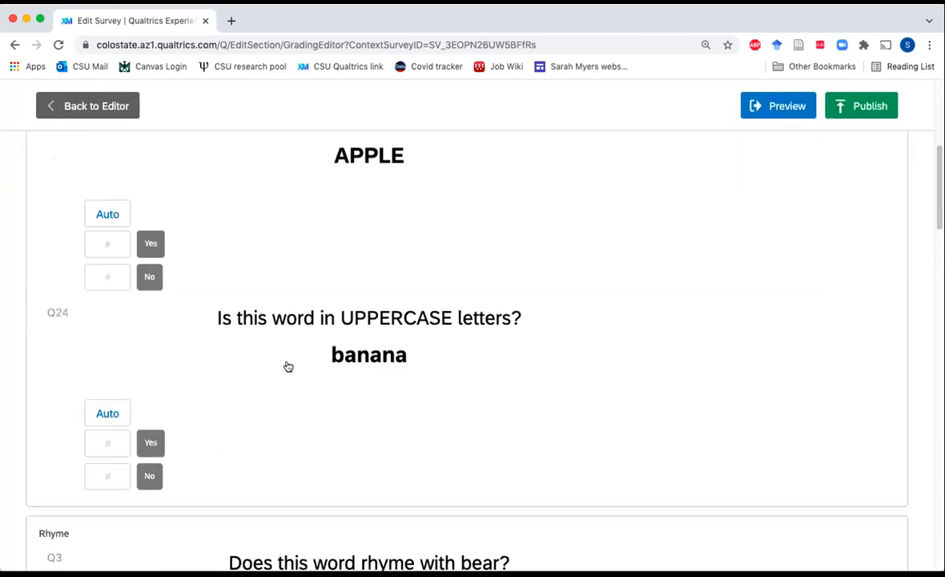
scroll(287, 365, down, 3)
scroll(376, 377, down, 3)
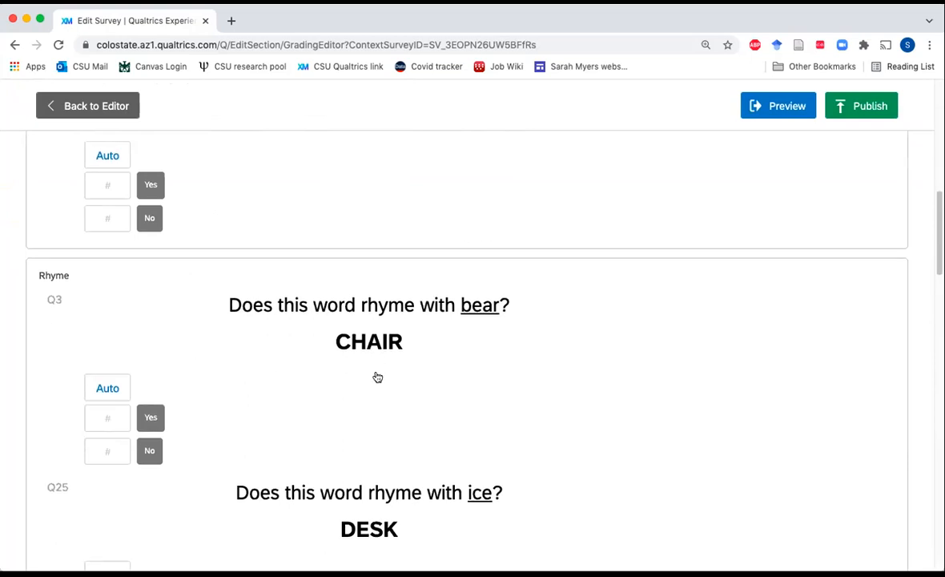
Score the Yes answers of the CHAIR and DESK recognition questions as 1 in the Rhyme category.
scroll(376, 377, down, 10)
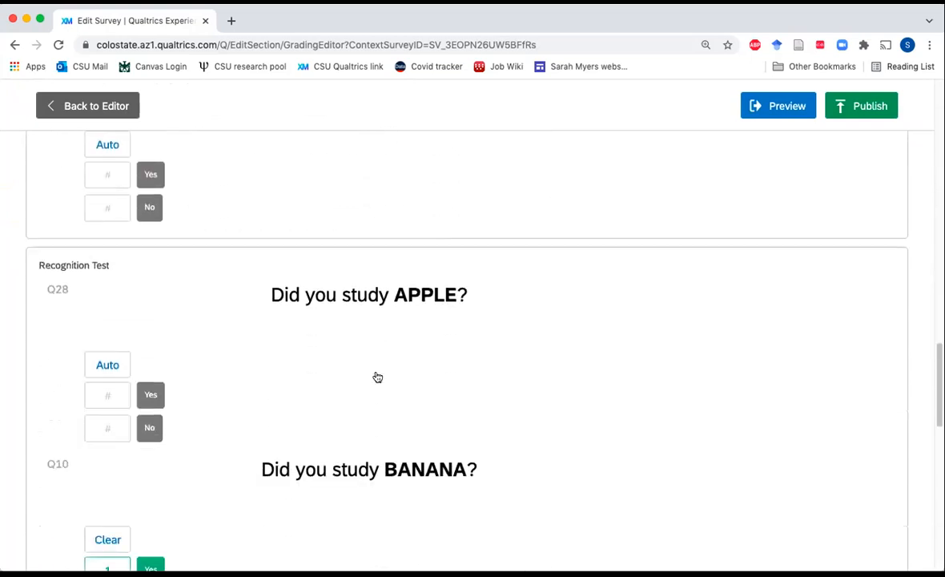
scroll(120, 281, down, 6)
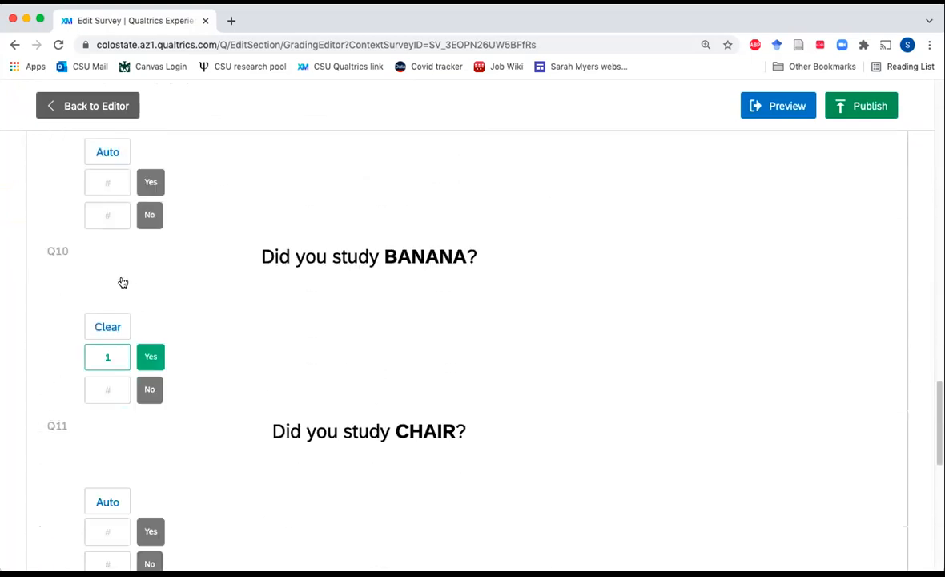
scroll(123, 282, down, 1)
scroll(122, 281, up, 2)
scroll(154, 212, up, 1)
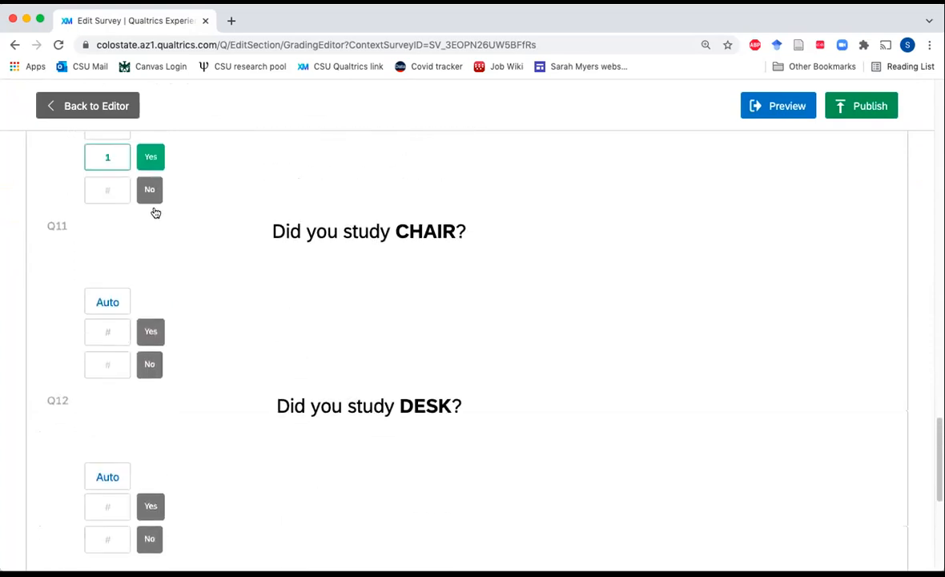
scroll(155, 212, up, 1)
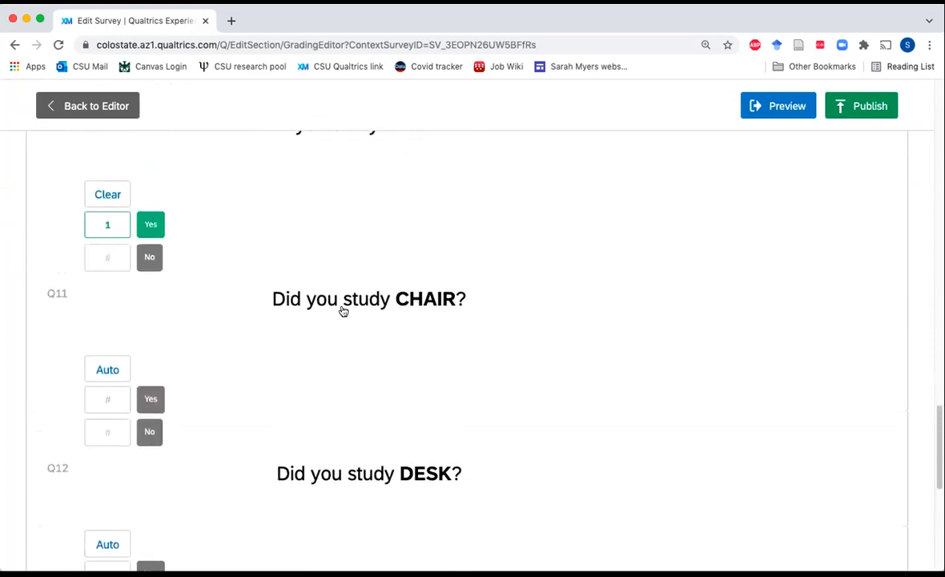
click(120, 398)
text(1)
scroll(267, 369, down, 2)
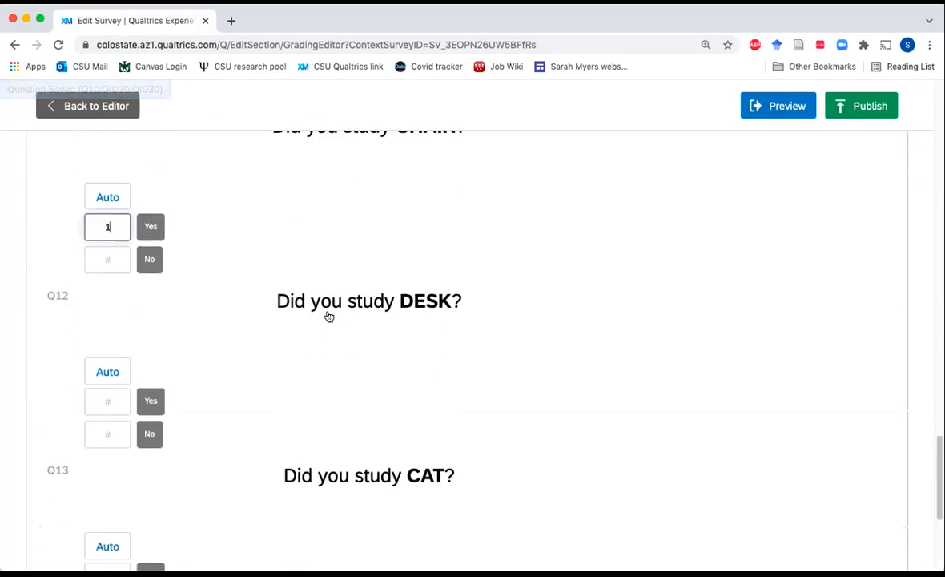
click(88, 402)
text(1)
scroll(217, 397, down, 4)
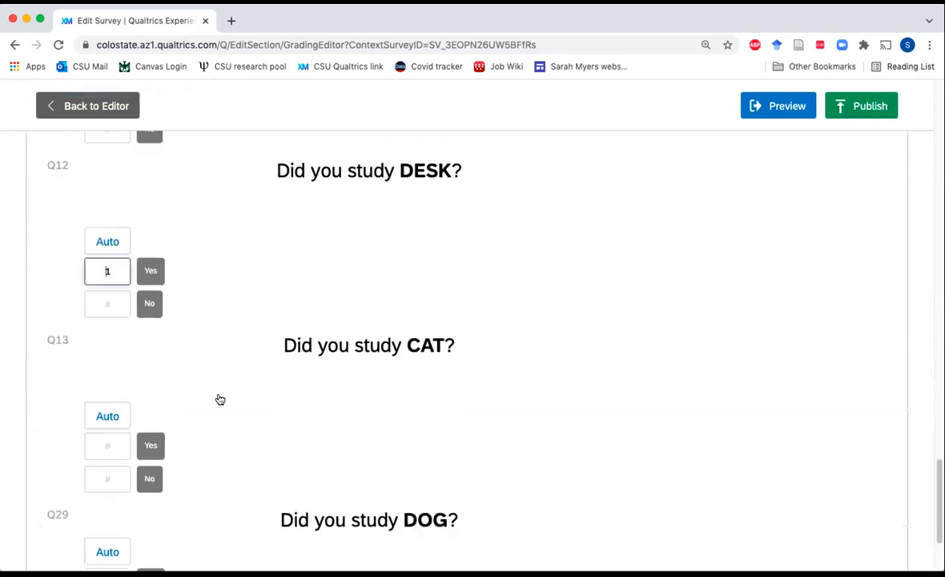
Clear the scoring of the BANANA recognition question in the Rhyme category.
scroll(217, 396, up, 4)
scroll(219, 398, up, 3)
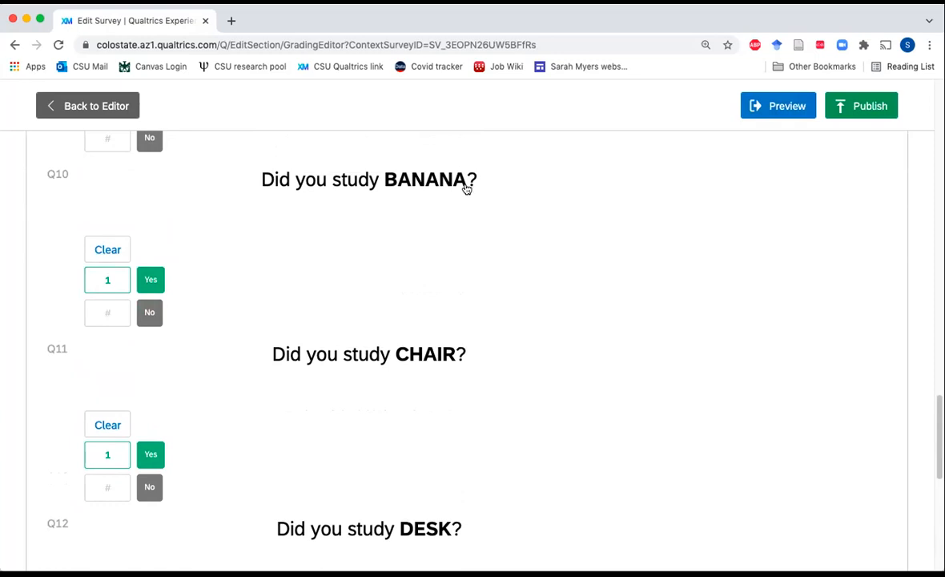
click(116, 248)
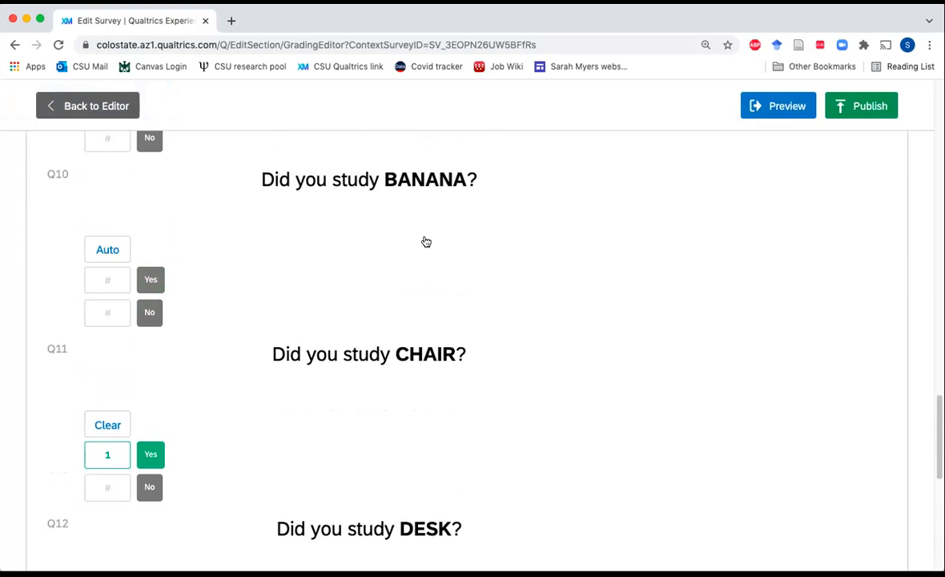
Publish the survey changes and return from scoring to the survey editor.
scroll(426, 242, up, 20)
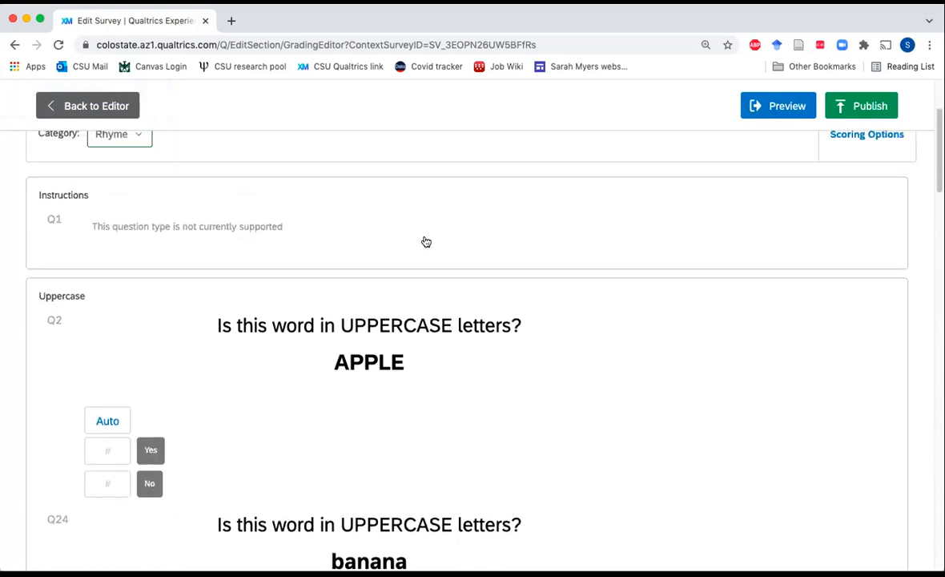
click(122, 282)
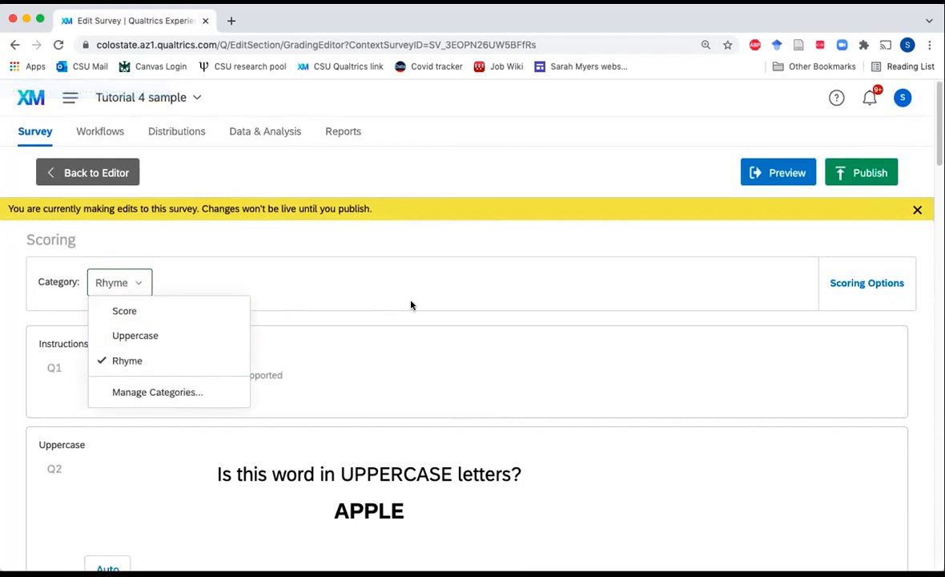
click(401, 277)
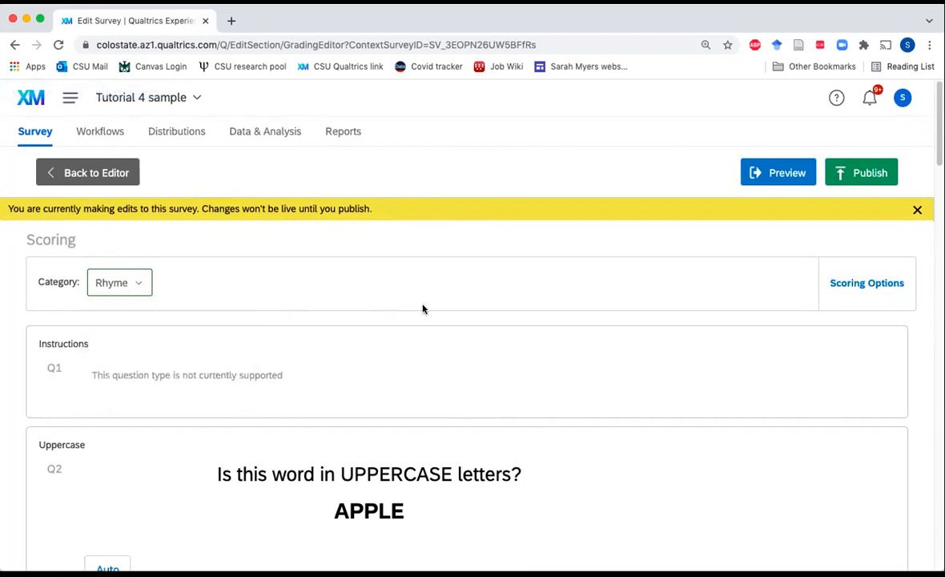
click(851, 175)
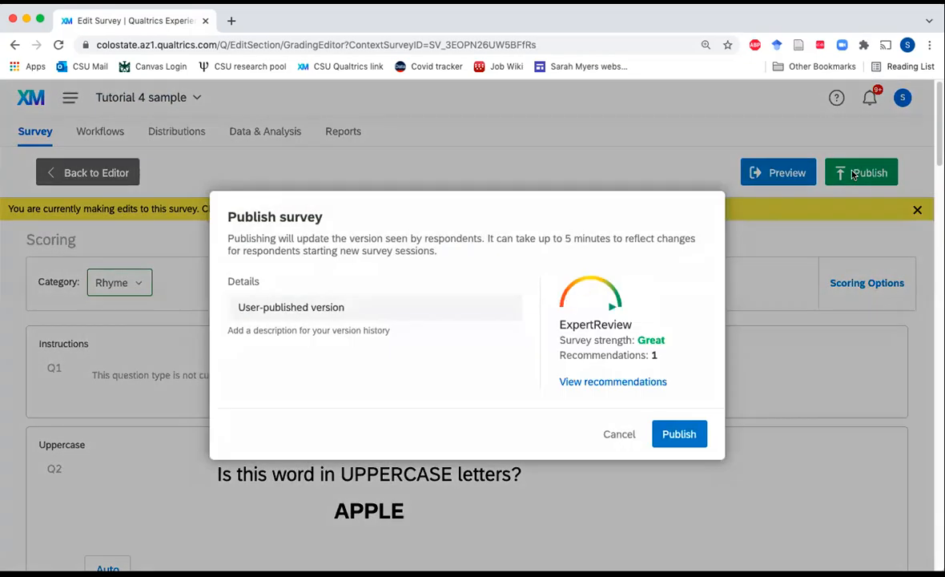
click(677, 435)
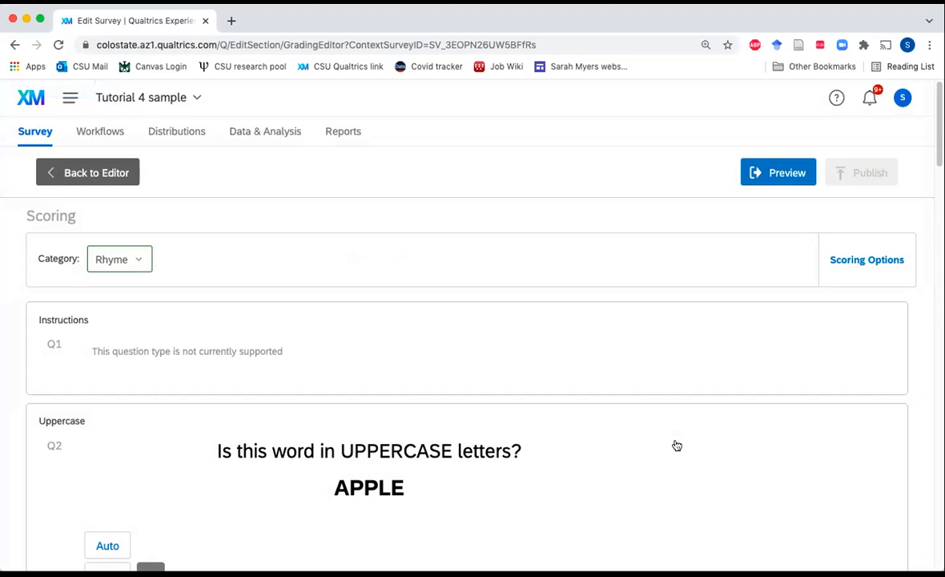
scroll(677, 445, down, 5)
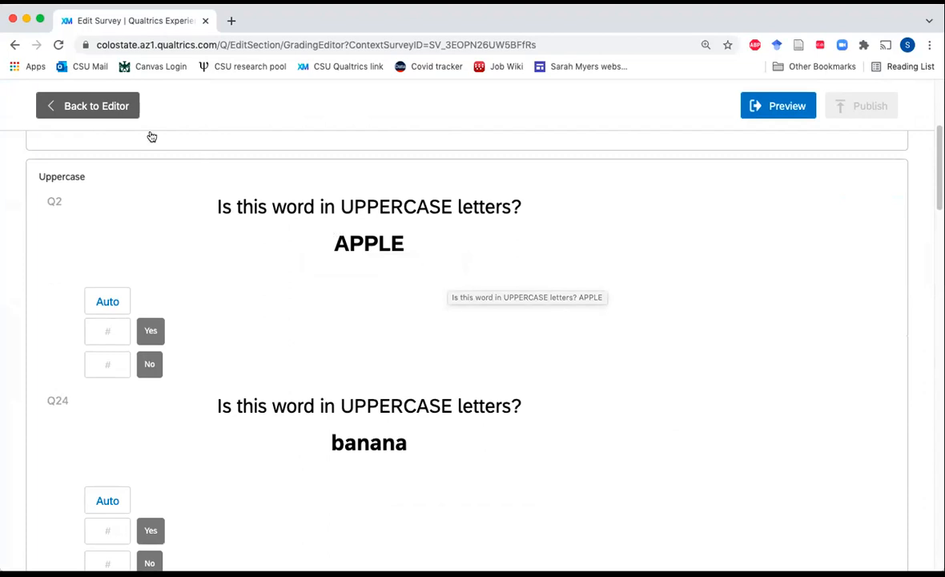
click(94, 106)
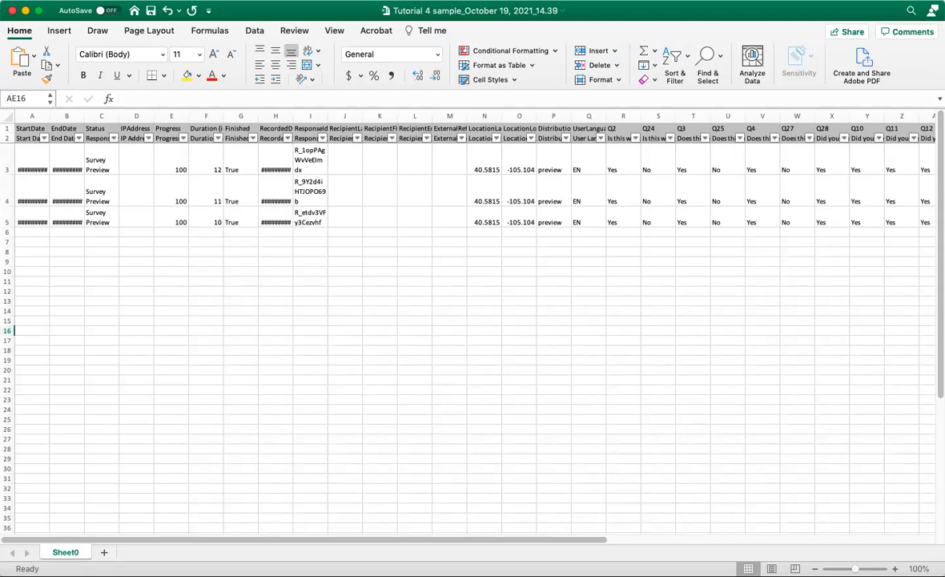
Switch to Excel and look through the columns of the exported Tutorial 4 sample responses.
scroll(418, 308, up, 2)
scroll(418, 309, down, 1)
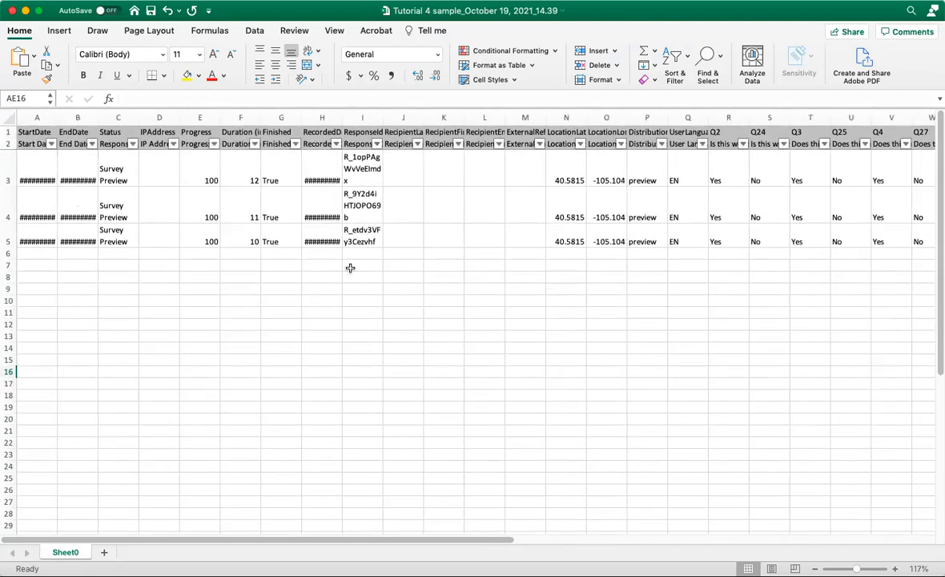
scroll(539, 249, right, 3)
scroll(192, 181, left, 3)
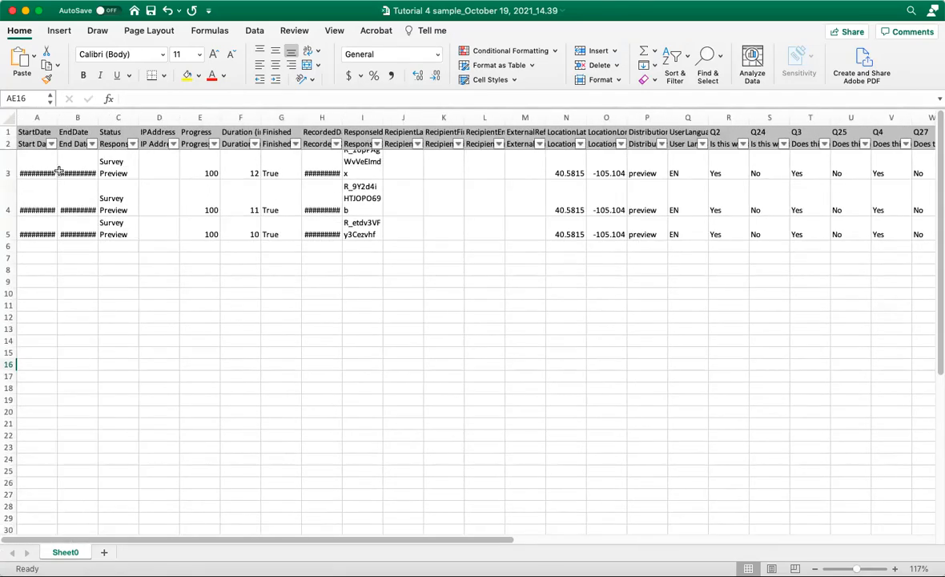
scroll(58, 171, right, 10)
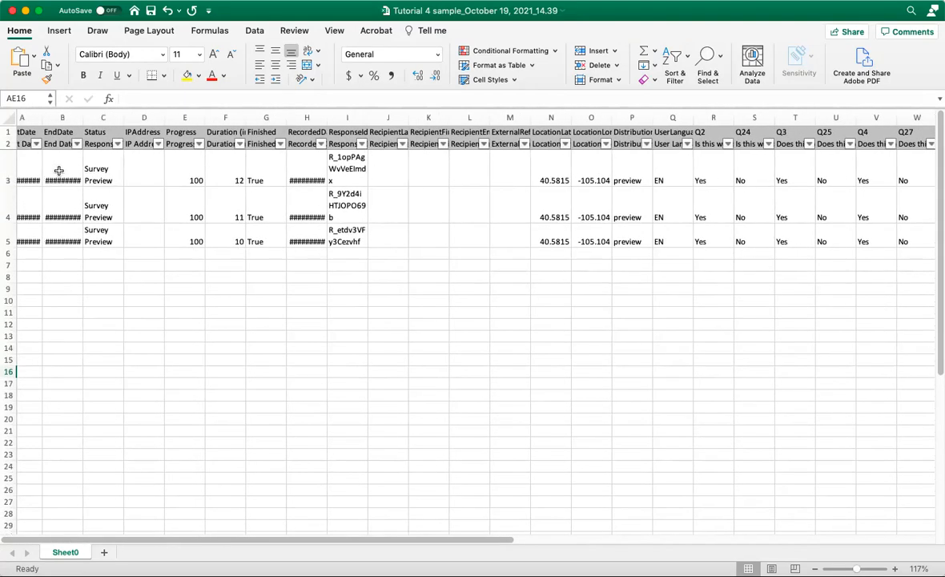
scroll(58, 171, left, 5)
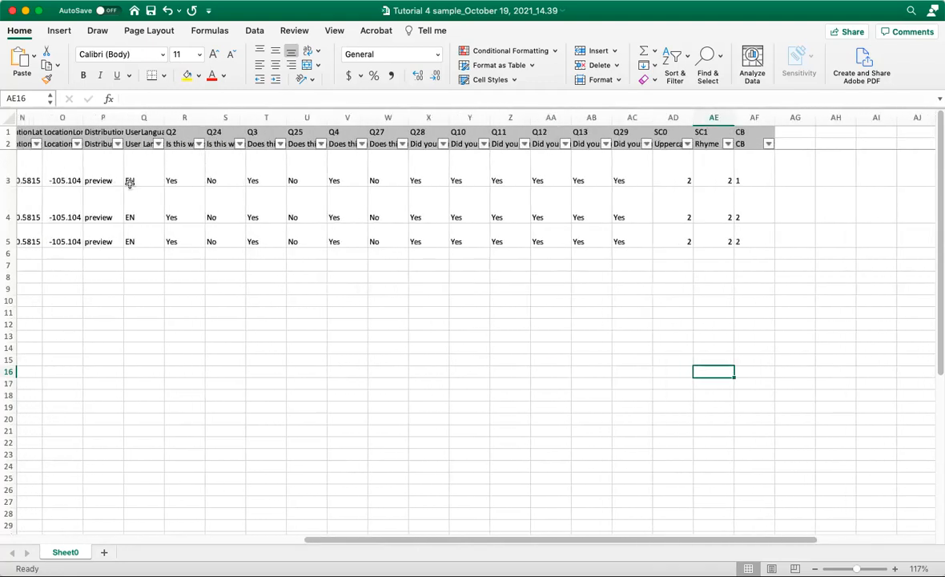
Examine the question responses, the Uppercase and Rhyme score columns, and the CB counterbalance column in the exported data.
drag(194, 160, 585, 247)
drag(670, 145, 711, 245)
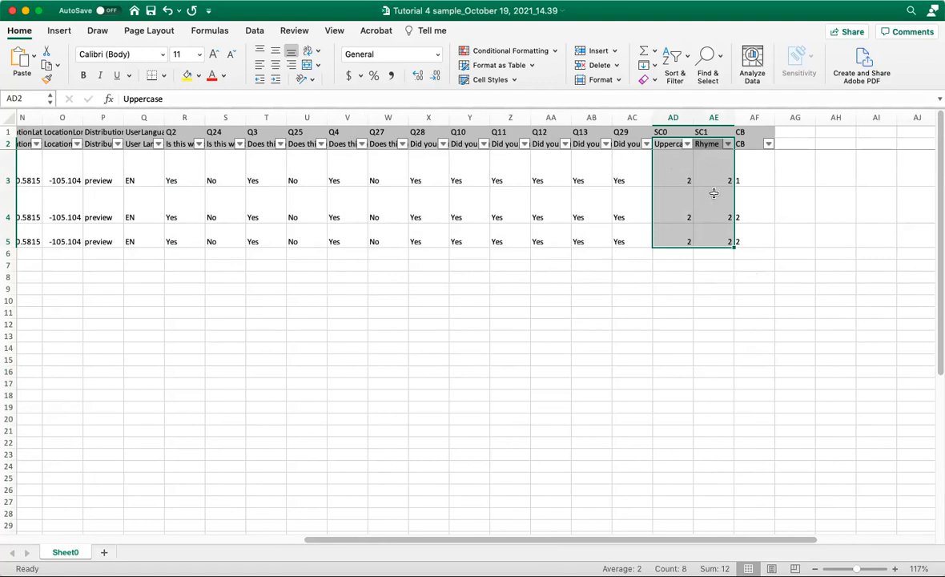
drag(746, 143, 760, 240)
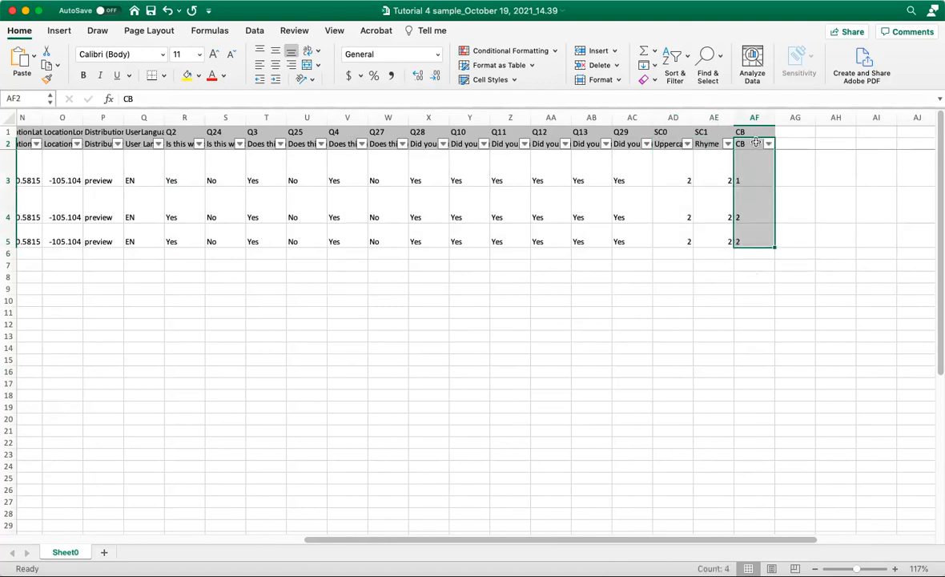